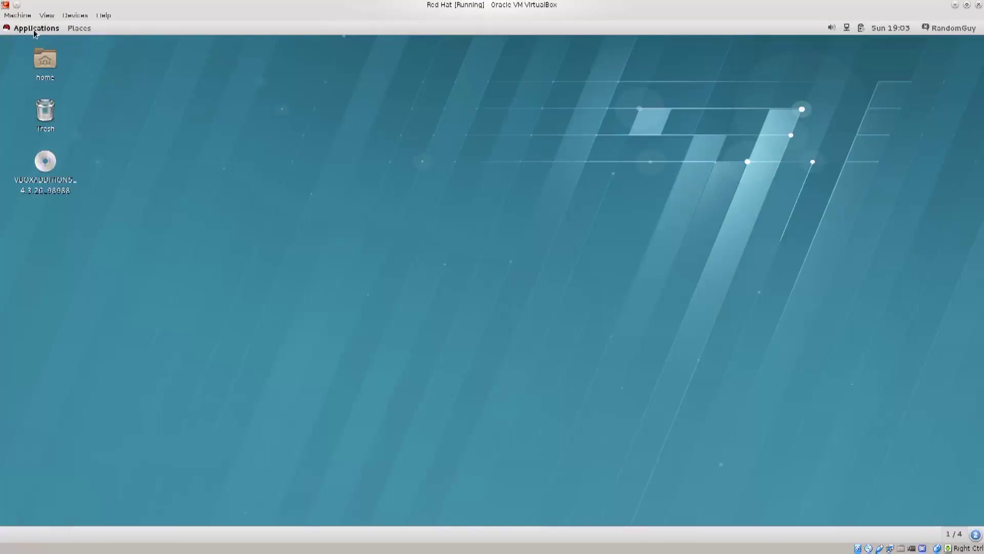
- Launch System Monitor from the Applications menu's System Tools category
click(32, 30)
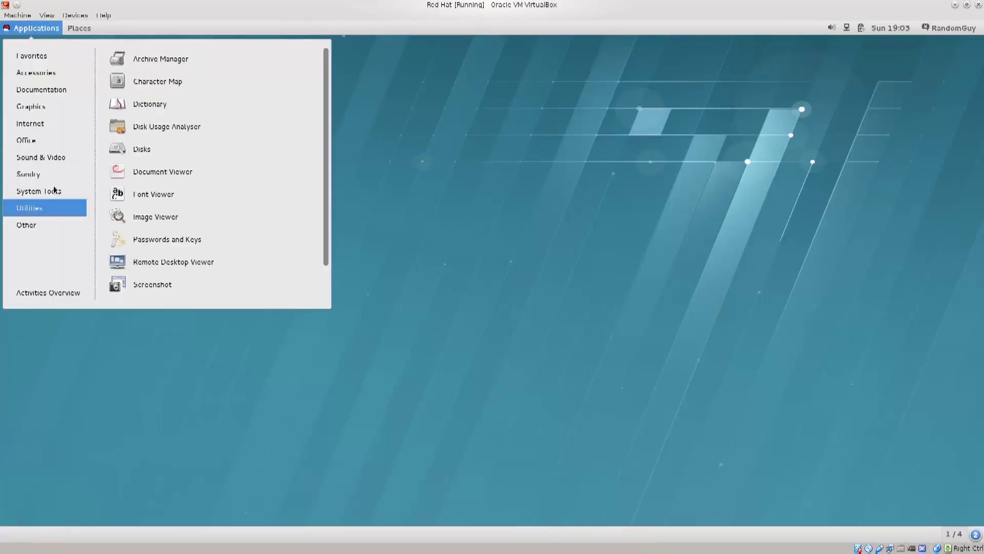
mouse_move(38, 190)
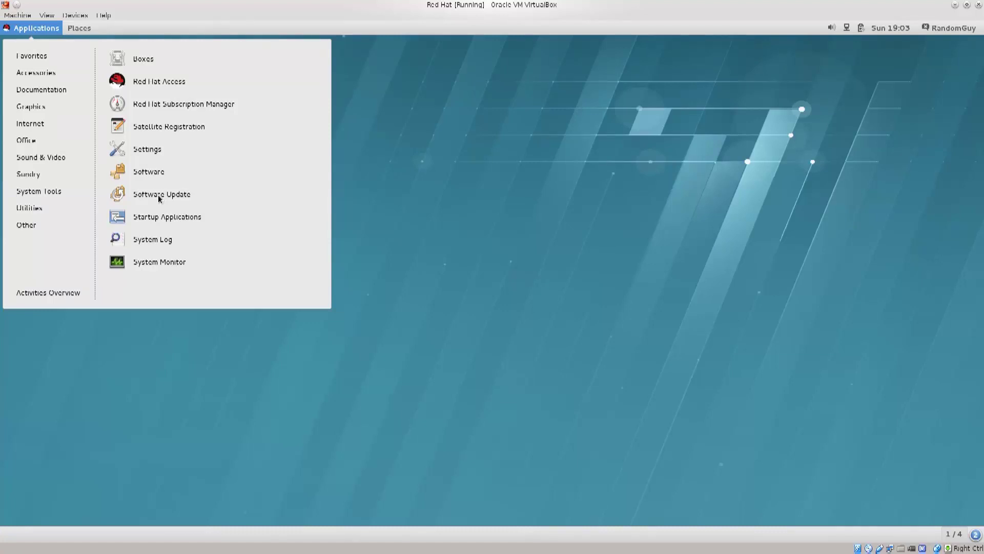
click(154, 270)
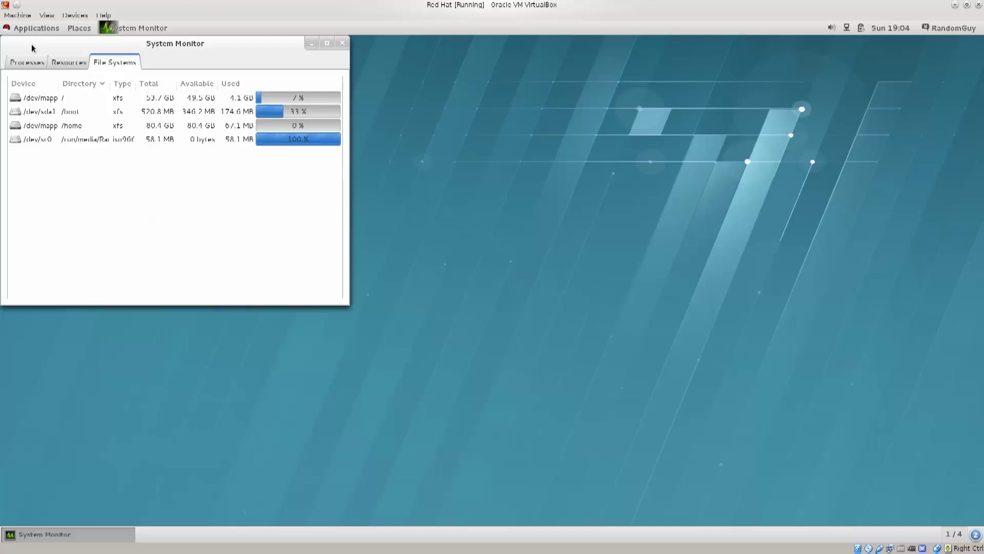
- Move the window down-right, select the /, /boot, /home and /dev/sr0 entries, and resize the Directory column
drag(159, 44, 265, 122)
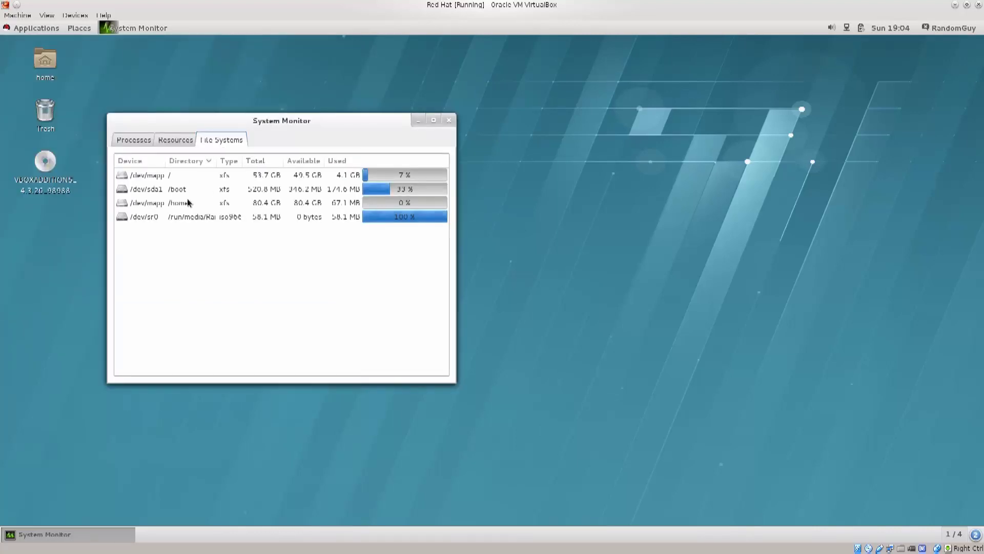
click(163, 179)
click(155, 194)
click(154, 203)
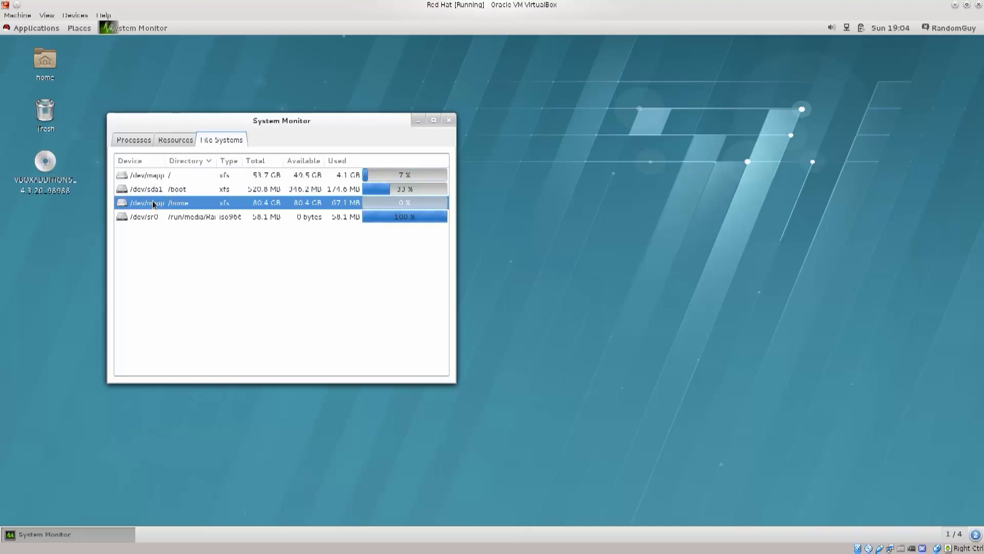
click(147, 215)
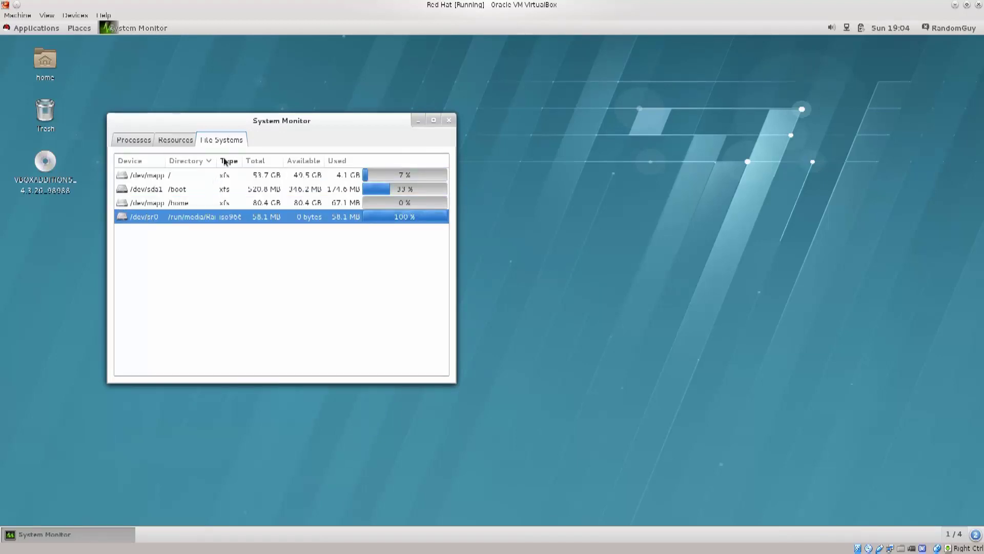
drag(217, 160, 458, 156)
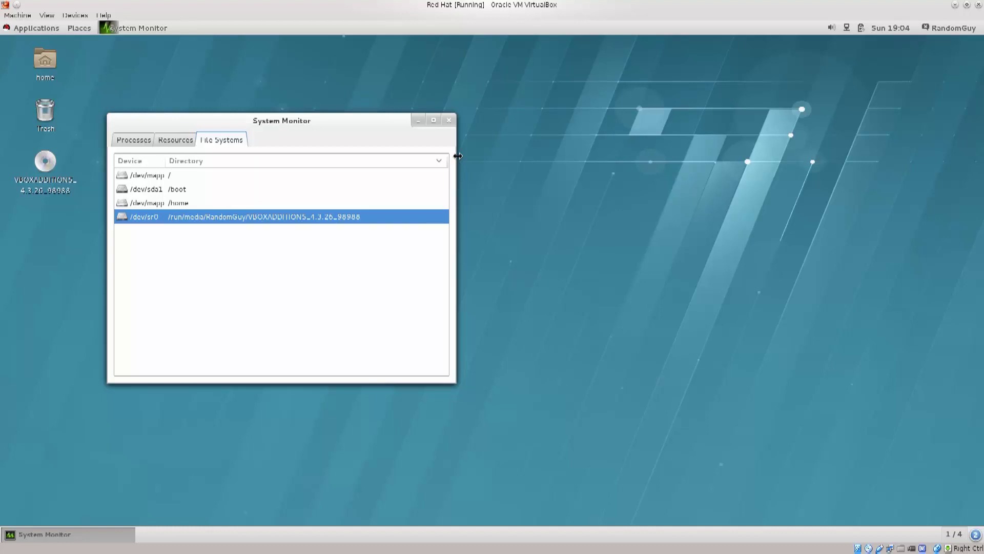
drag(457, 156, 222, 181)
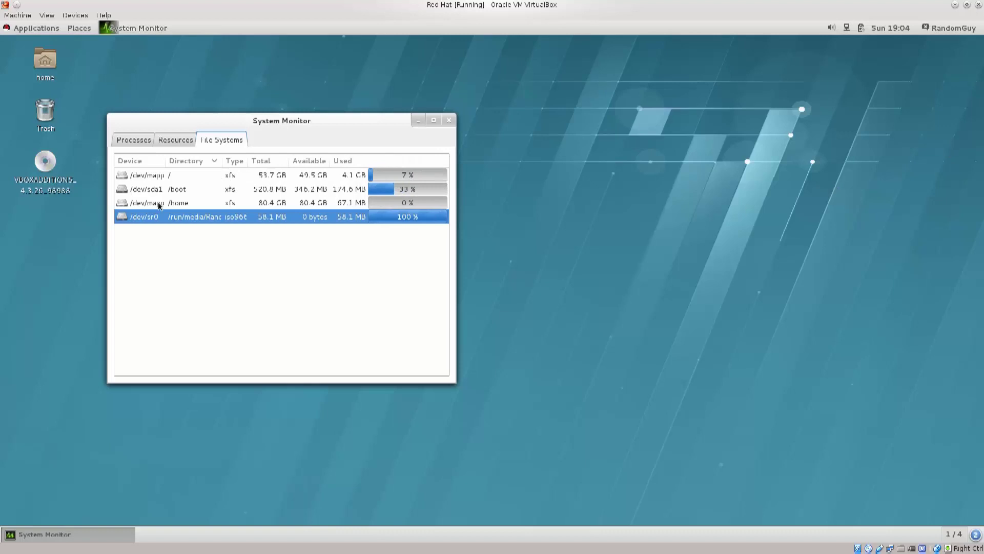
- Show the Processes list, enlarge the window and move it up, then scroll through the processes
click(137, 143)
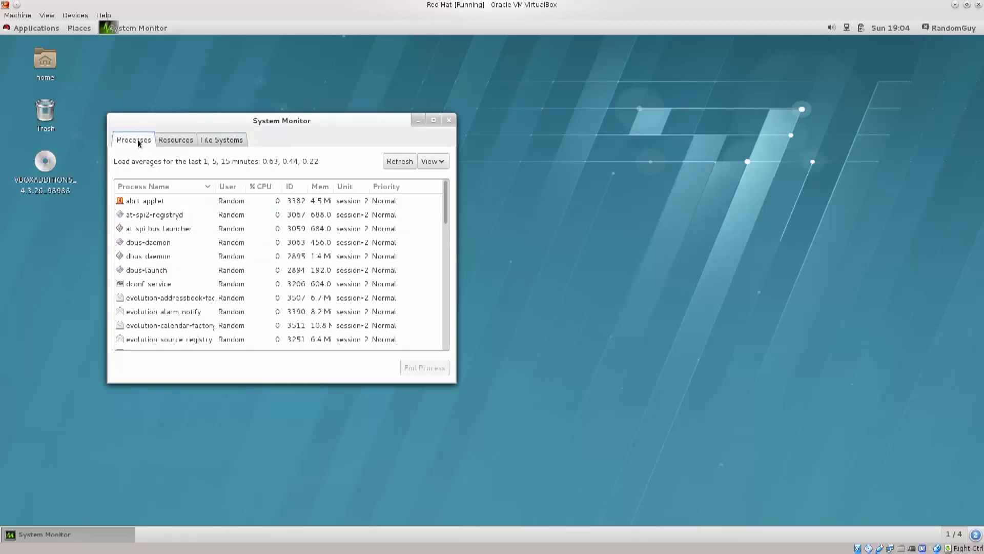
drag(456, 393, 499, 538)
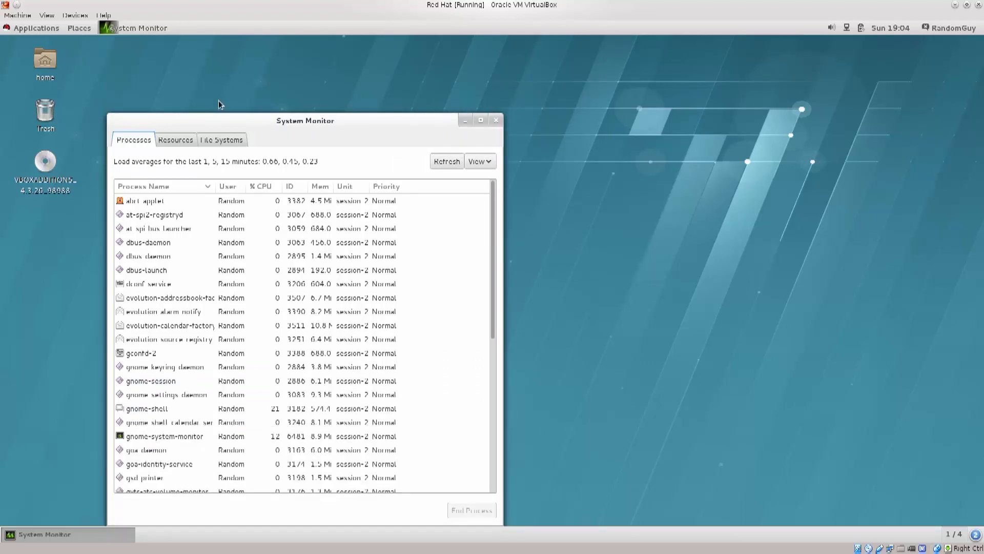
drag(288, 114, 294, 33)
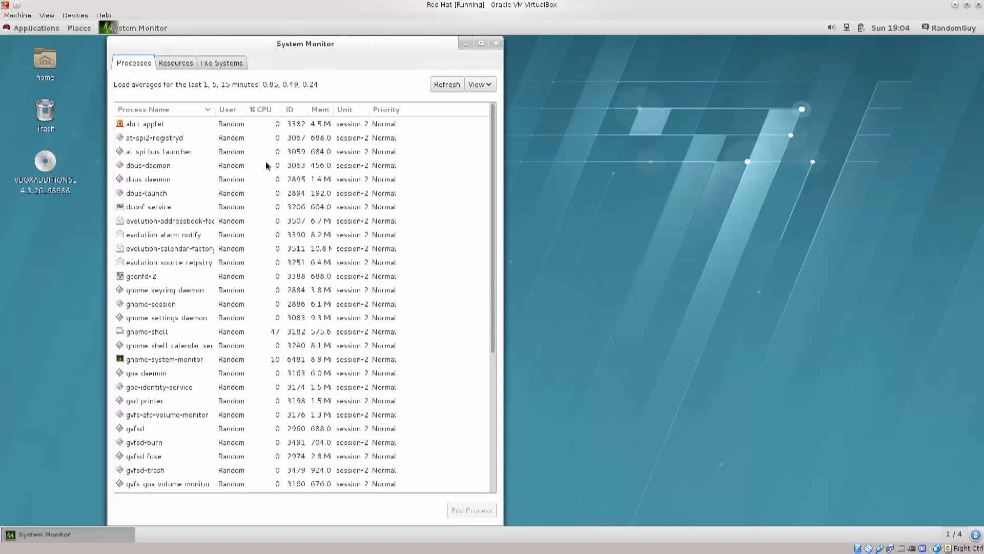
scroll(254, 201, down, 5)
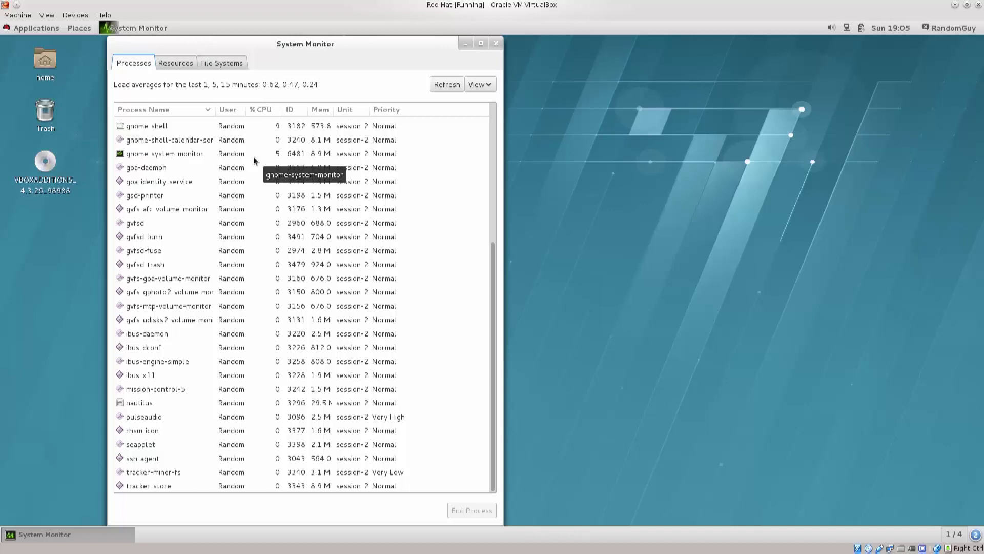
scroll(254, 160, up, 5)
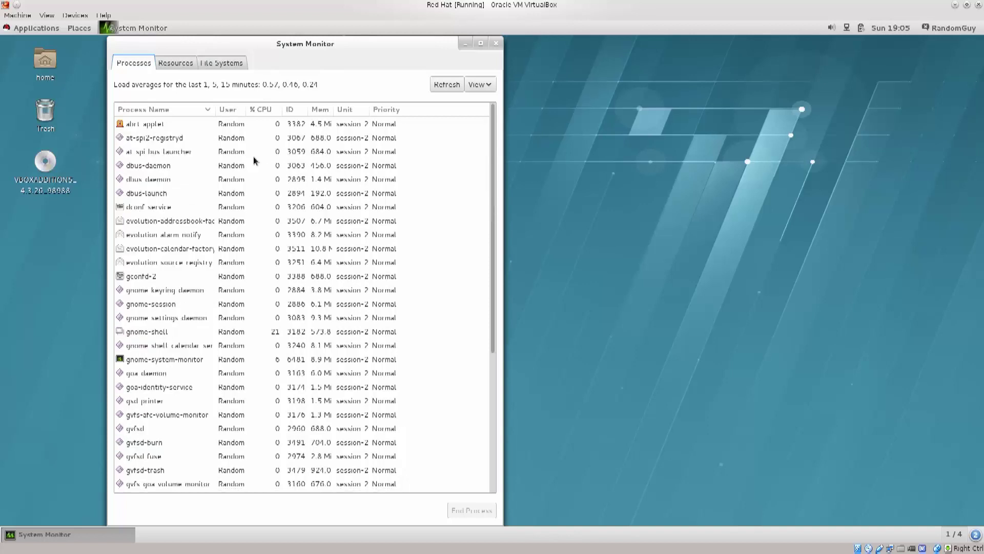
scroll(254, 161, down, 1)
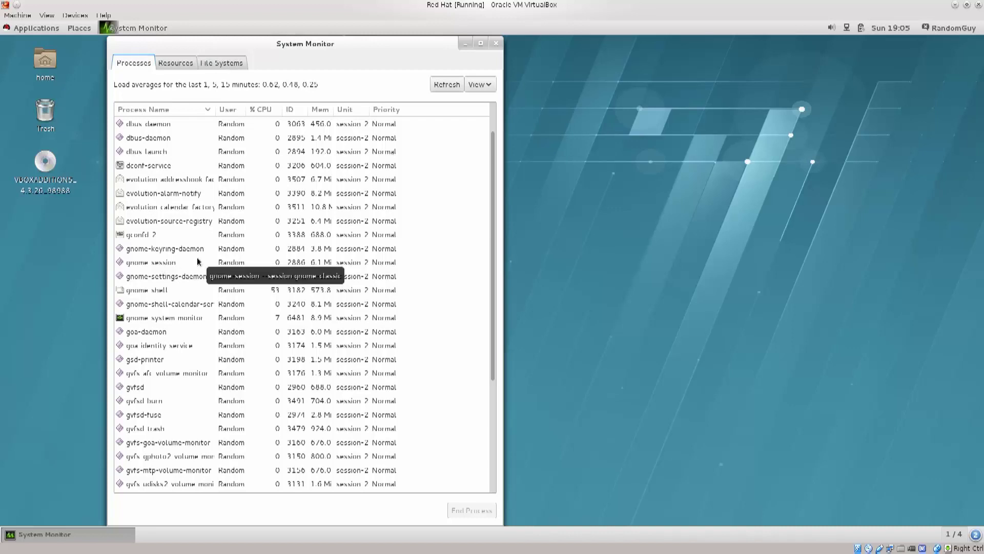
scroll(197, 261, down, 4)
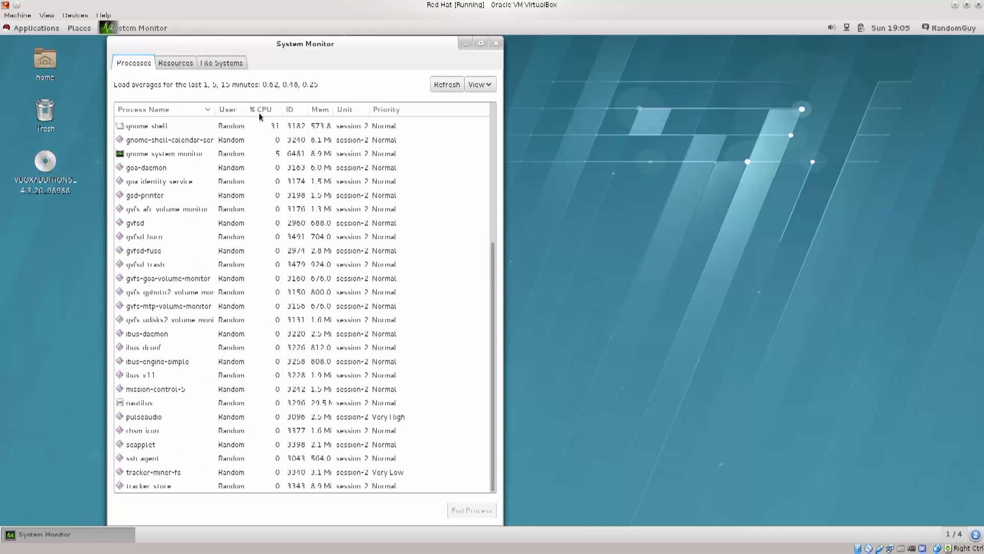
- Widen the User and Memory columns, select goa-identity-service and gnome-shell, and check the process filter menu unchanged
drag(247, 114, 286, 113)
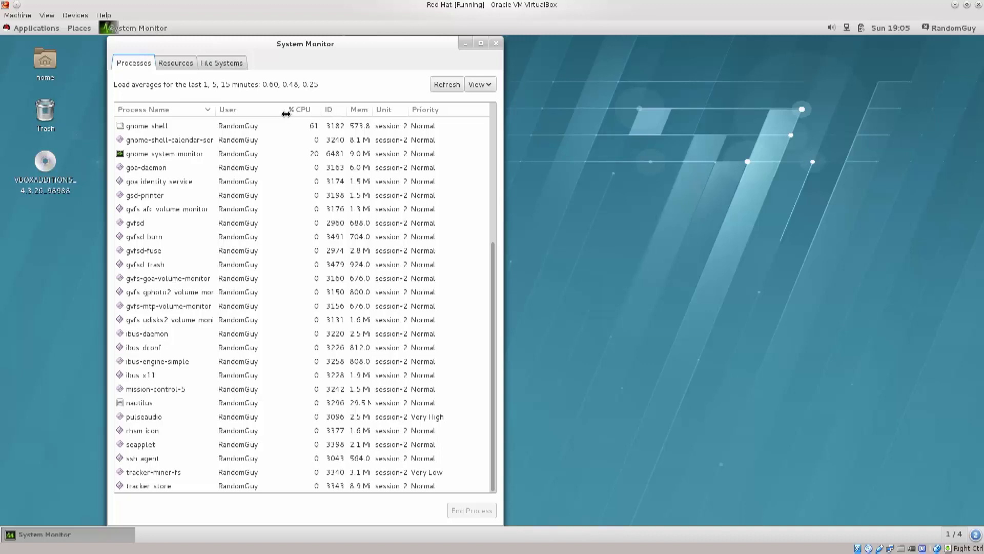
click(238, 183)
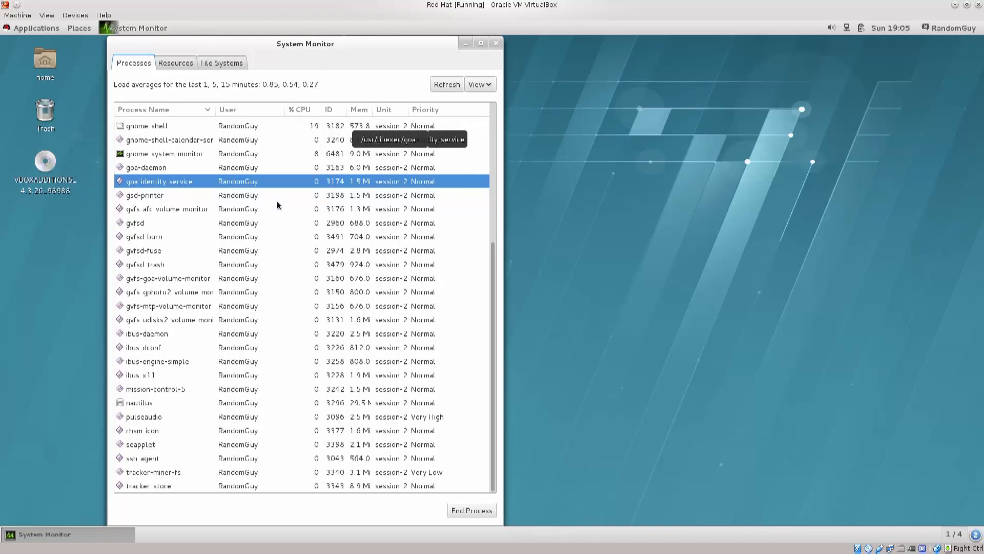
click(304, 127)
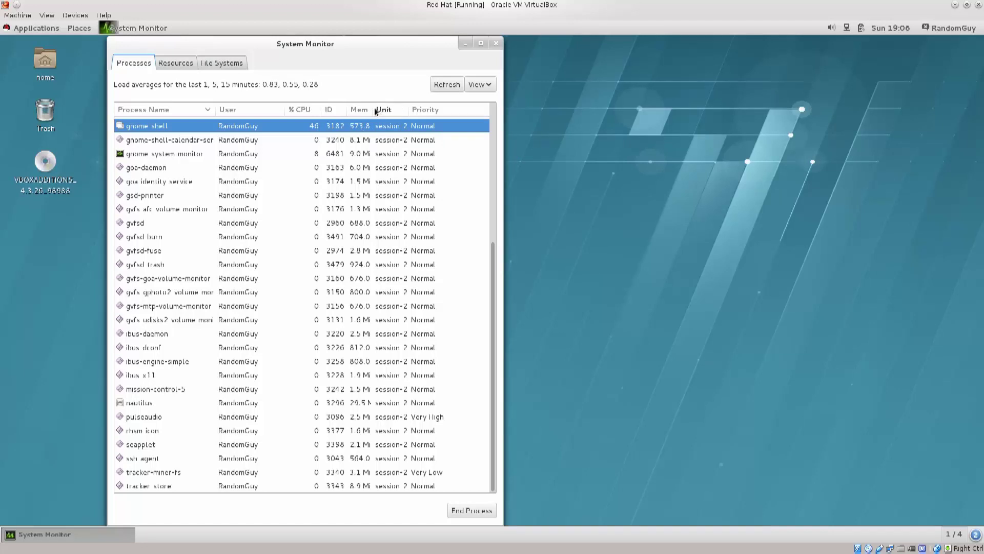
drag(375, 109, 404, 104)
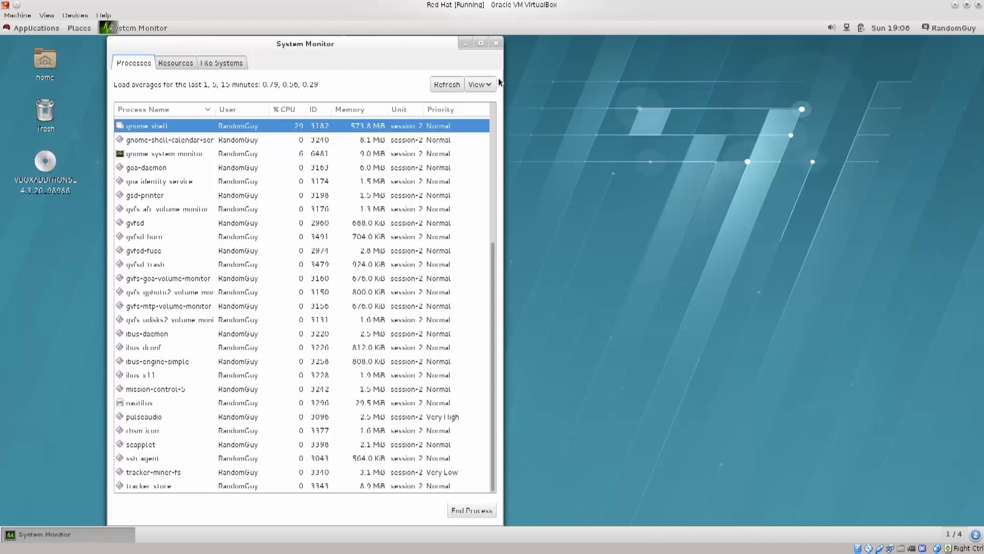
click(476, 86)
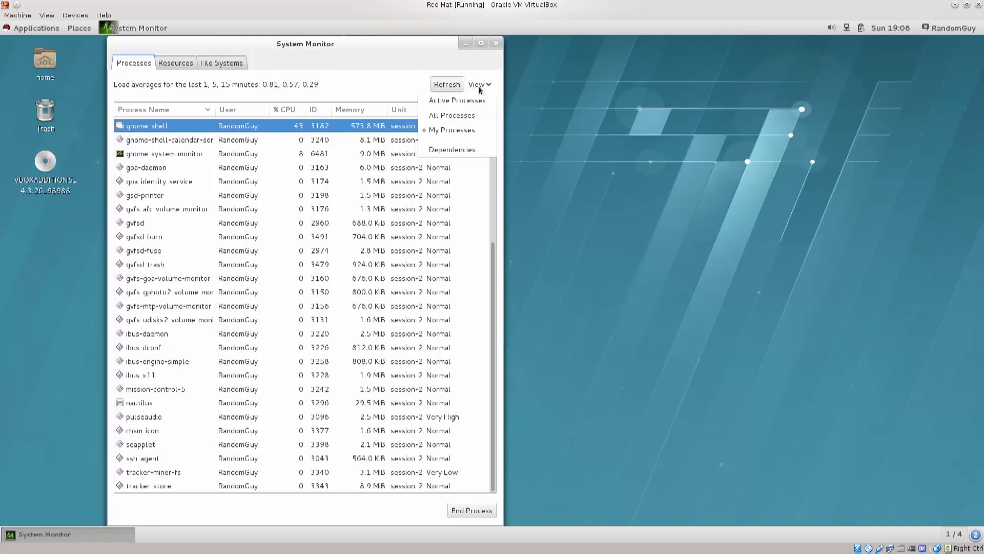
click(480, 86)
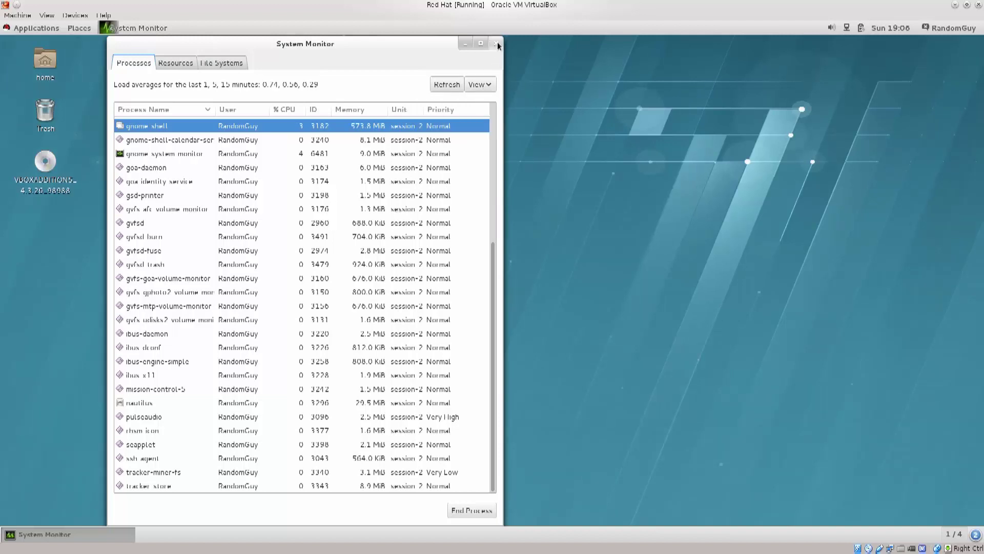
- Close System Monitor, then launch Software from Applications after browsing Sundry and System Tools
click(496, 44)
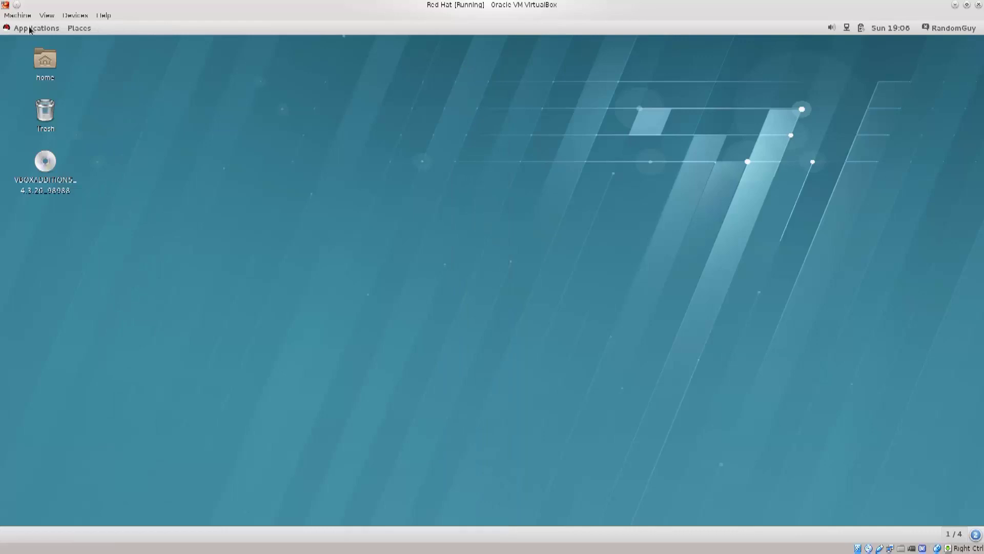
click(30, 28)
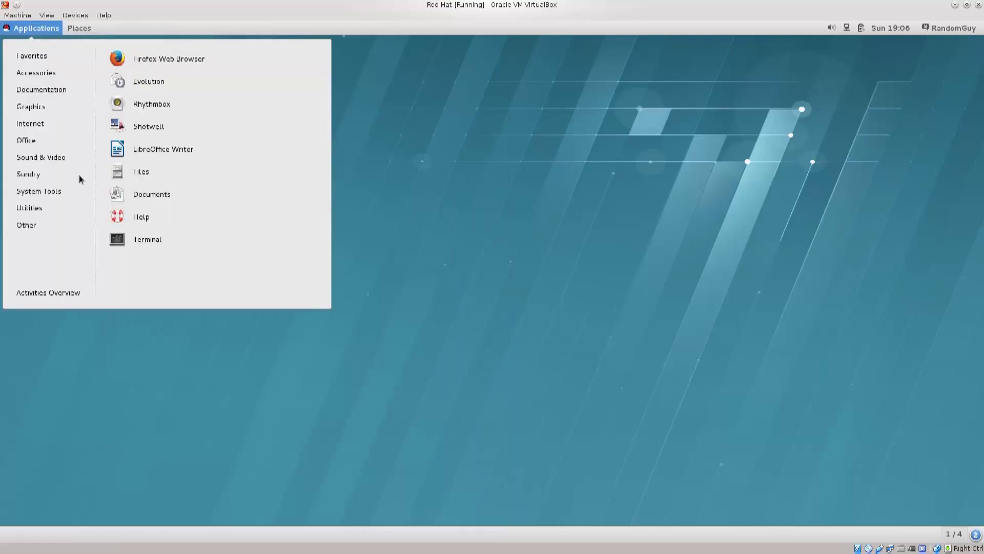
click(79, 177)
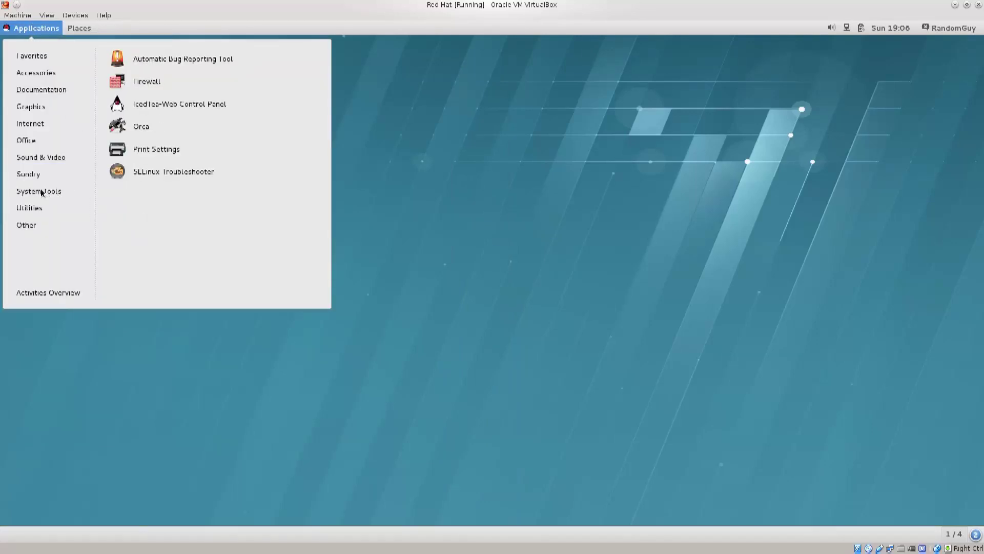
click(47, 194)
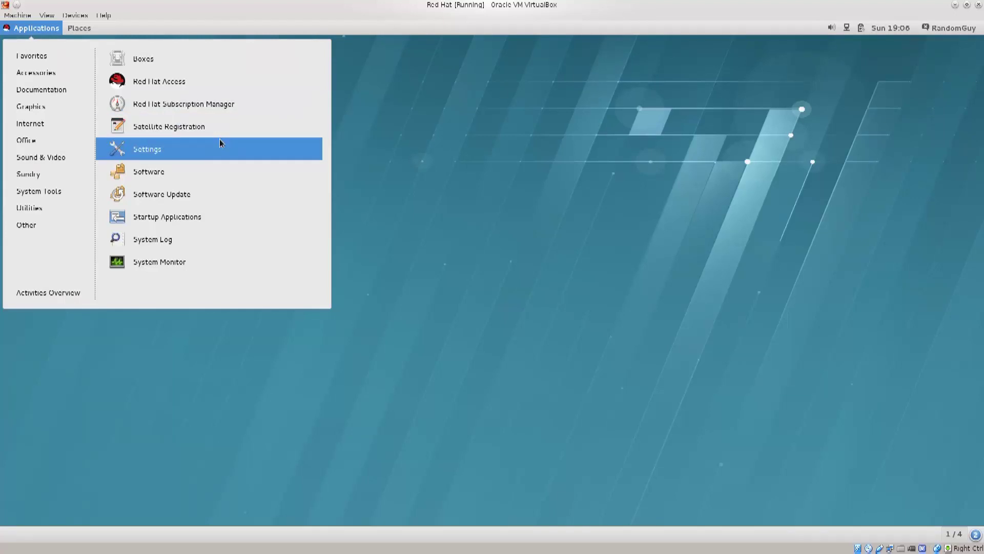
click(178, 175)
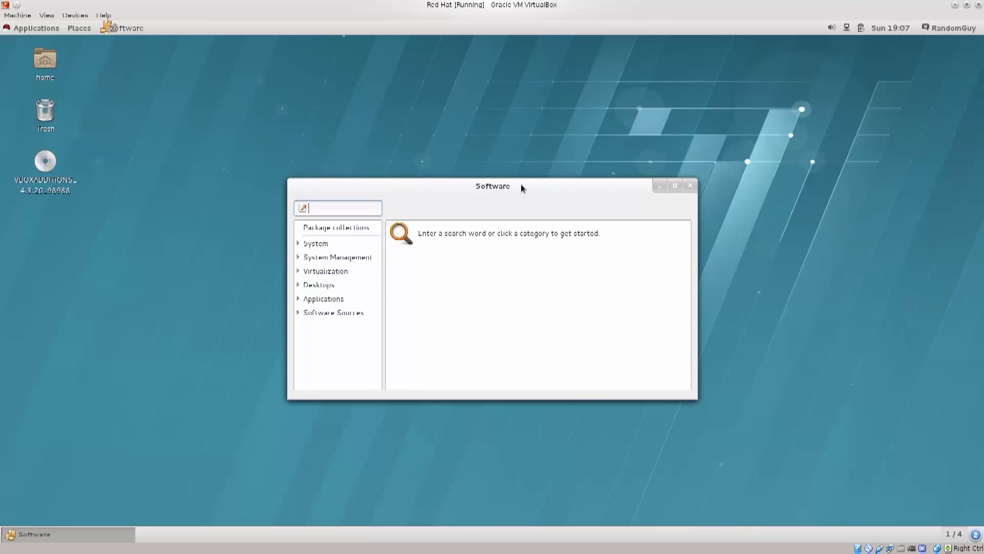
- Move the Software window, view the AMANDA client package under System > Backup Client, then close Software
drag(520, 184, 437, 161)
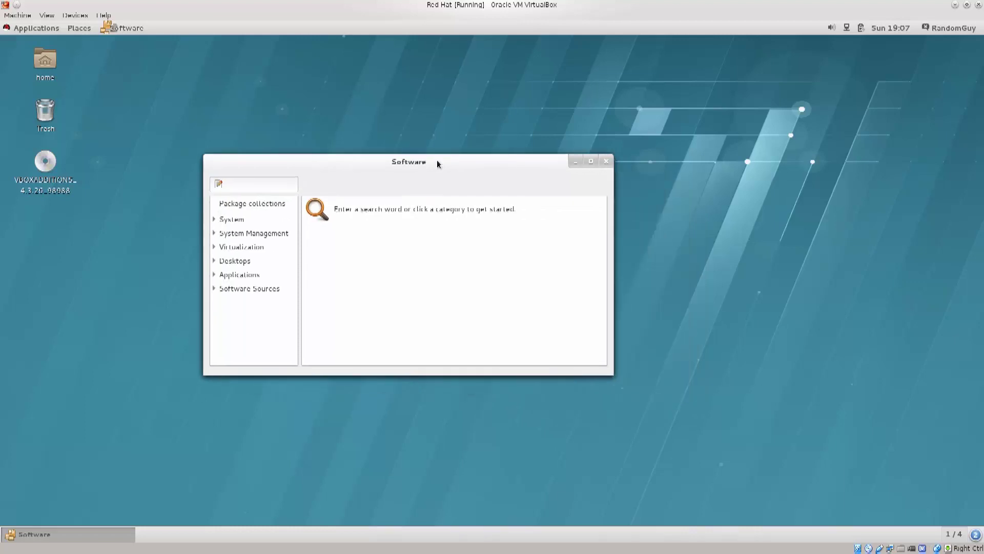
click(214, 219)
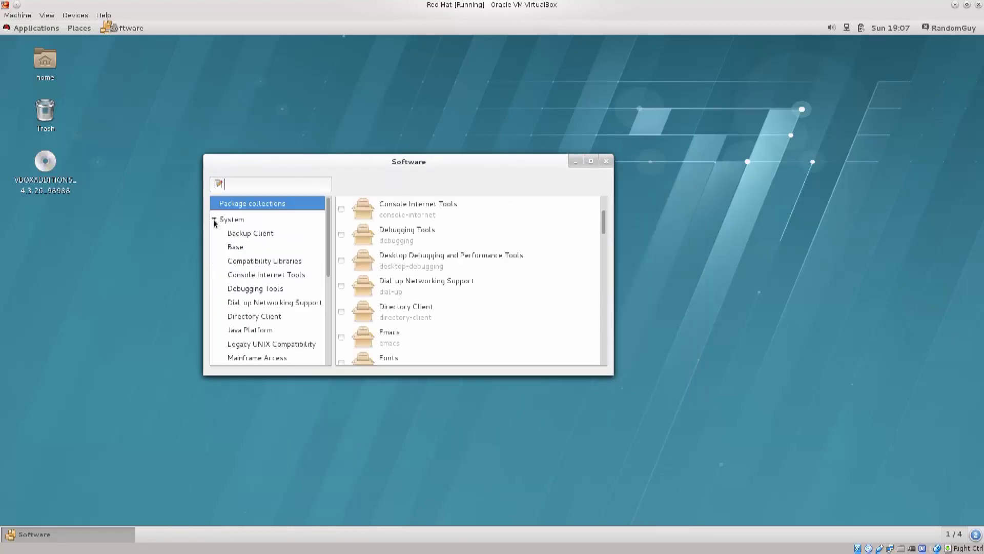
click(245, 232)
click(437, 205)
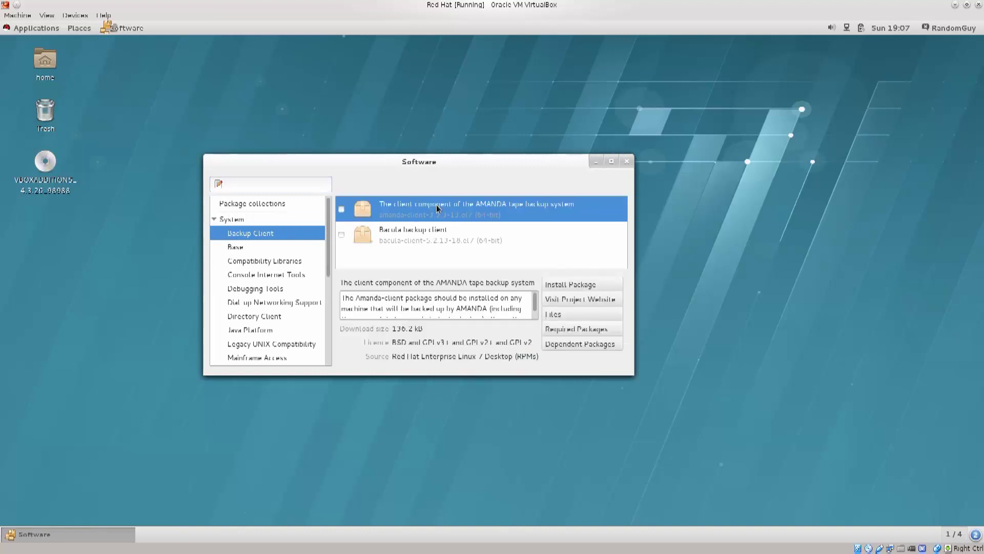
click(626, 162)
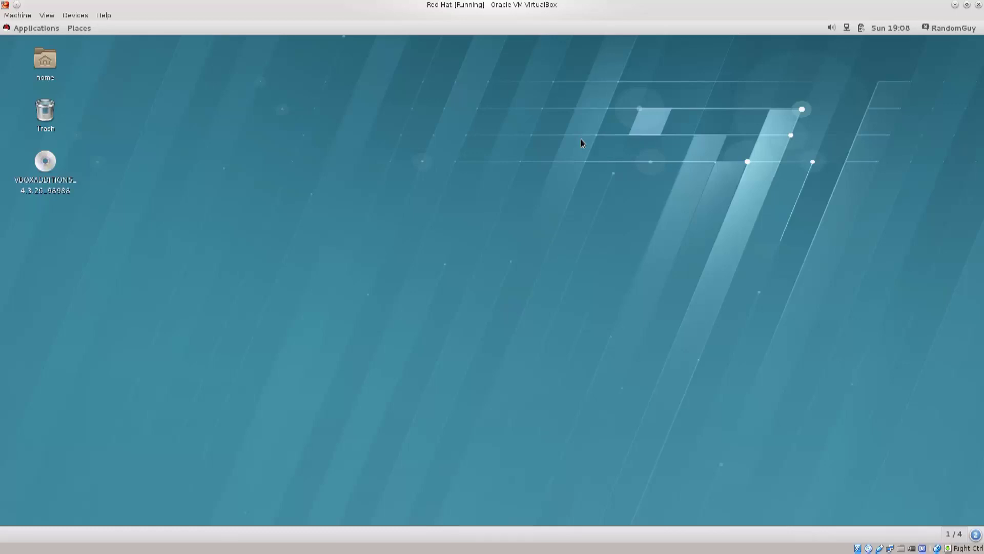
- Launch System Log from System Tools and authenticate with the administrator password
click(54, 26)
mouse_move(50, 194)
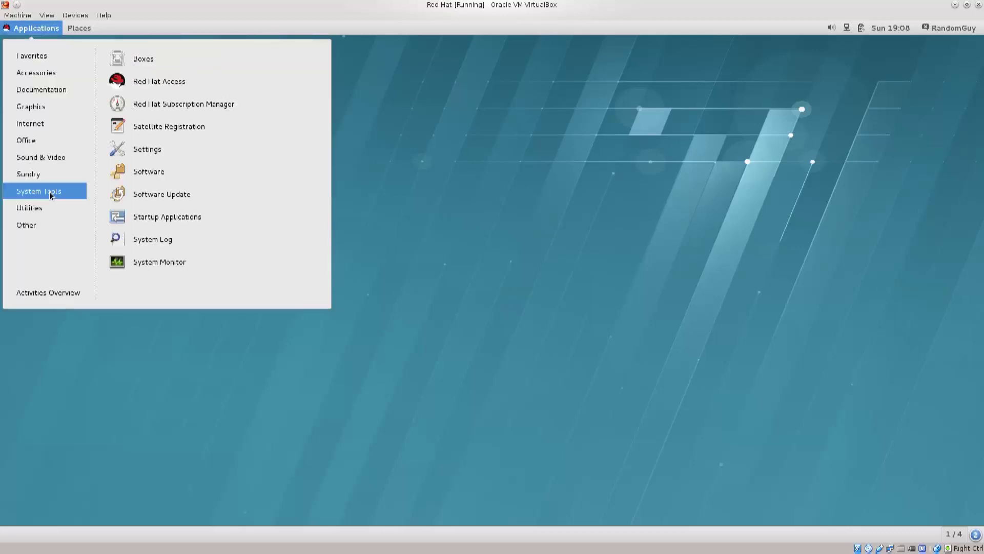
click(204, 250)
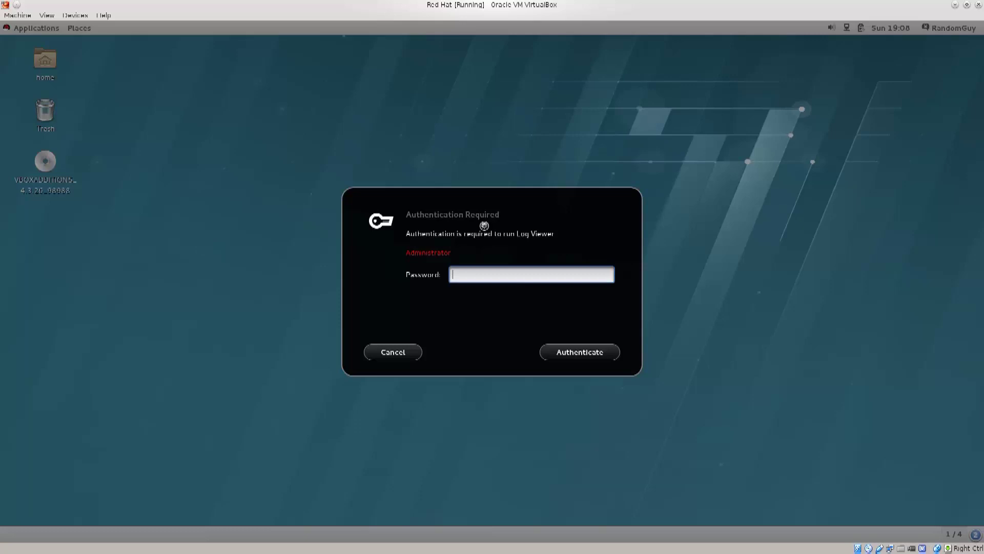
text(••••)
key(Return)
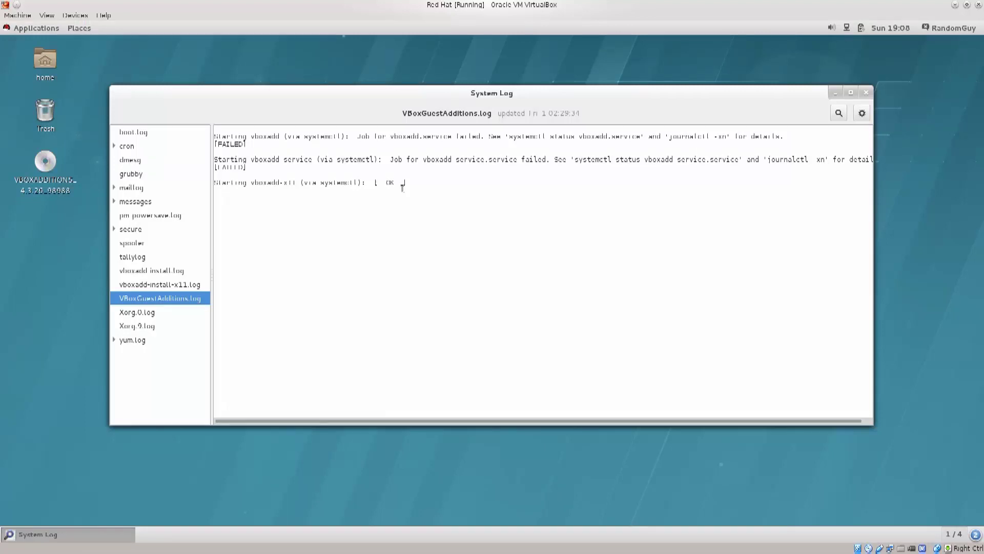
- View the dmesg and cron logs, scroll yesterday's messages entries, then close System Log
click(134, 159)
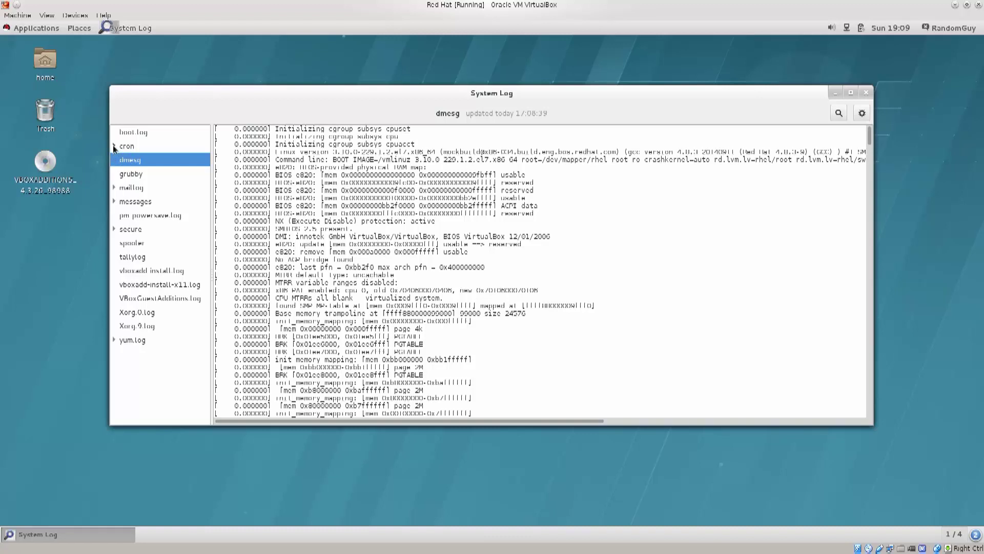
click(114, 147)
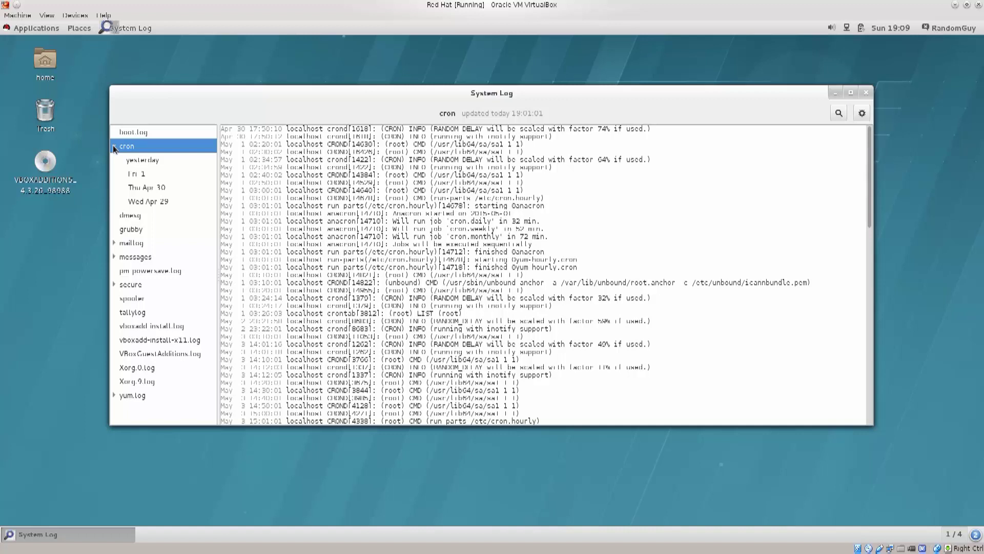
click(115, 258)
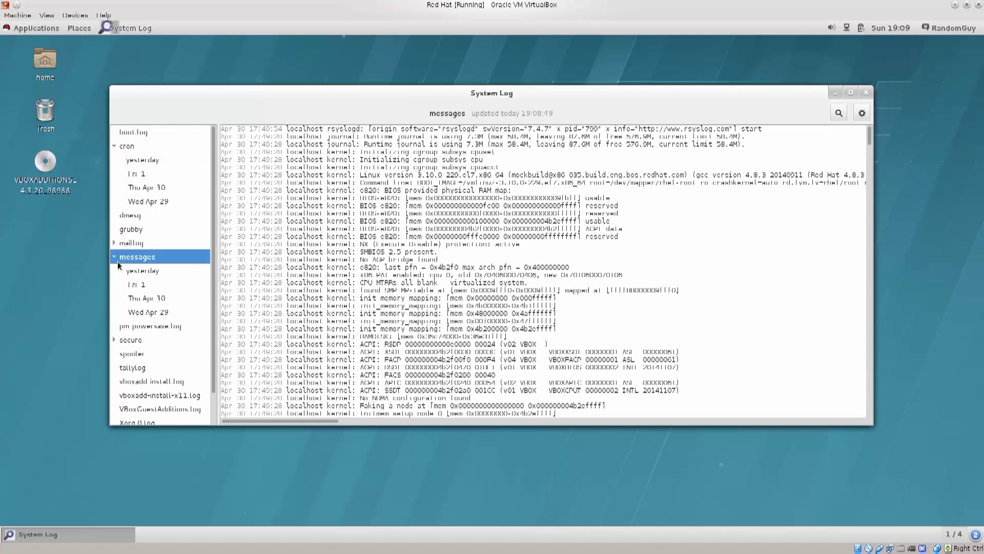
click(136, 271)
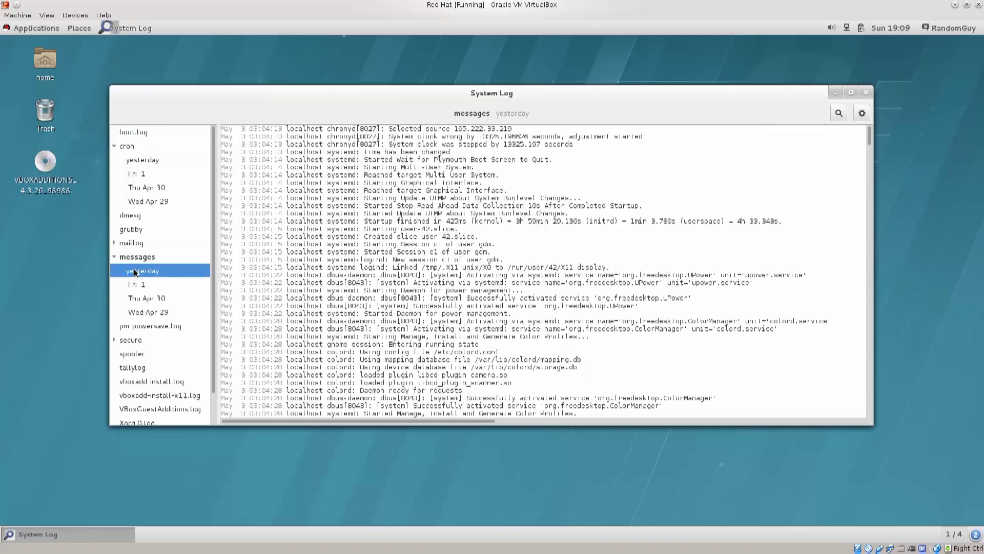
scroll(785, 312, down, 15)
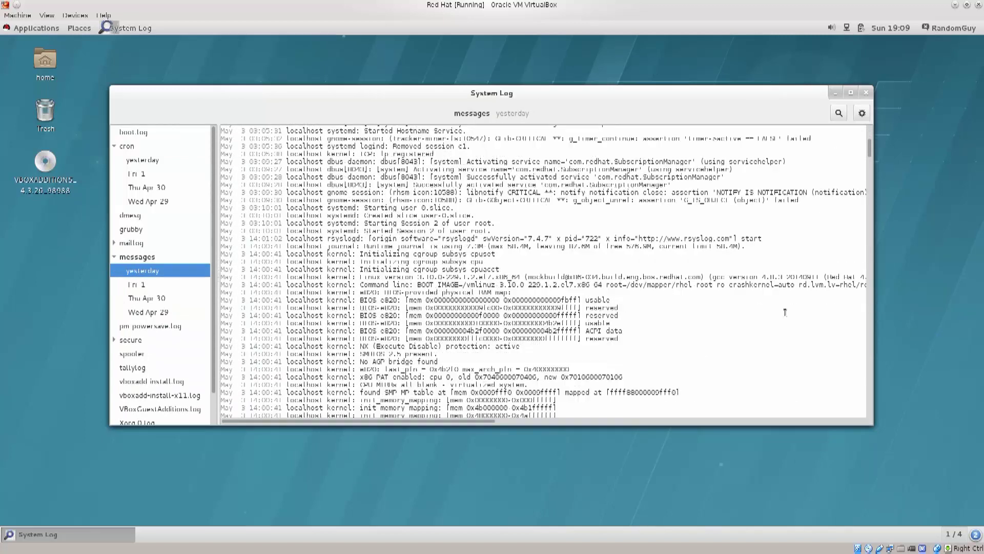
scroll(785, 312, down, 10)
scroll(785, 312, down, 10)
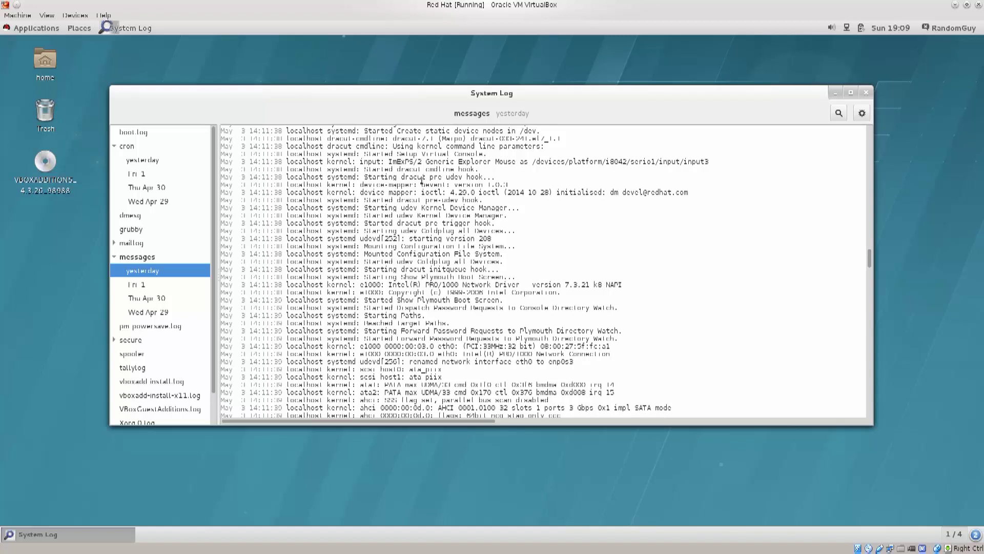
click(867, 91)
mouse_move(2, 33)
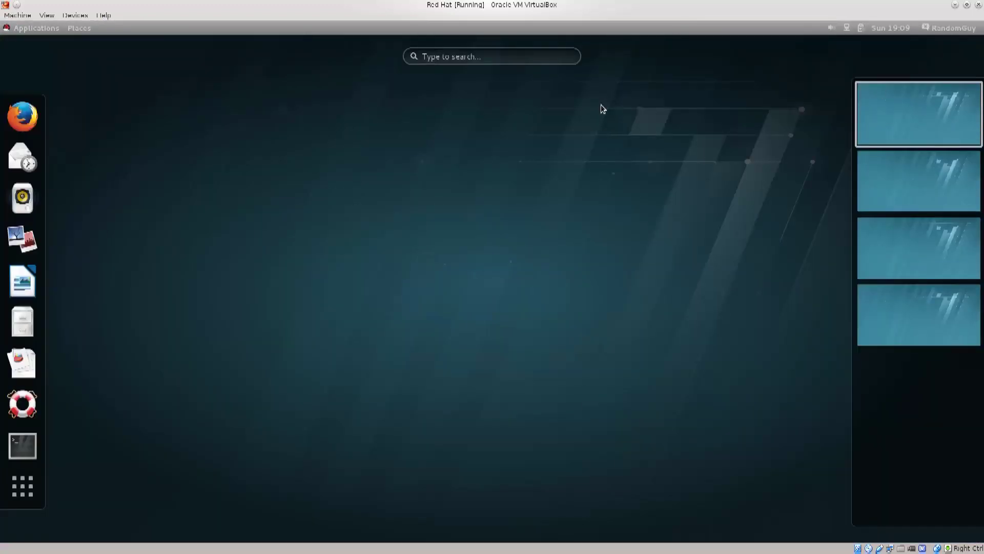
click(582, 129)
click(25, 30)
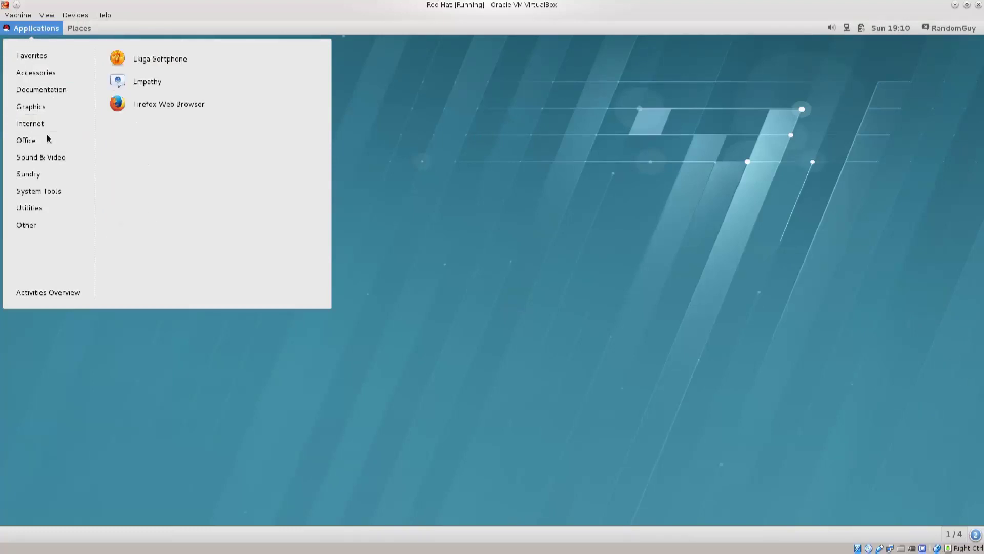
mouse_move(48, 191)
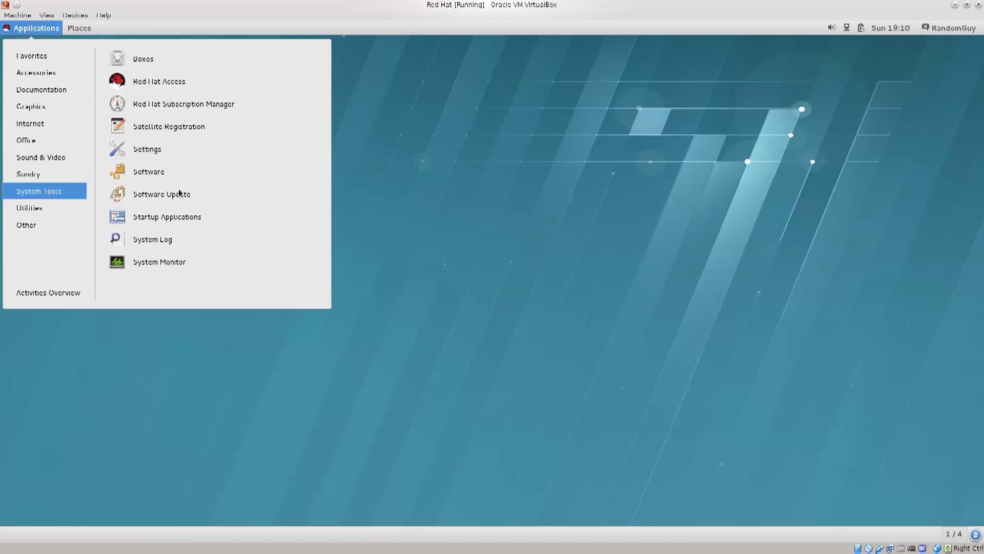
click(184, 217)
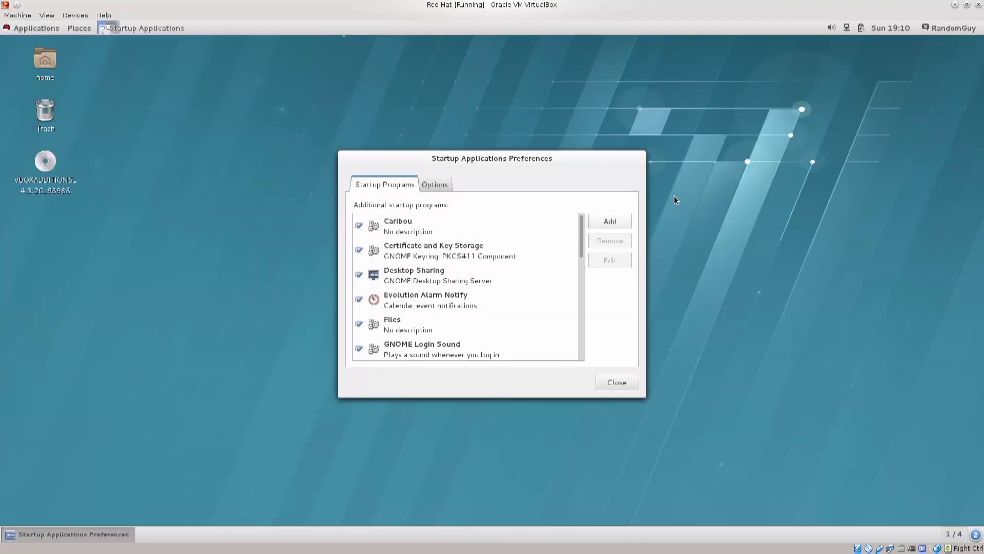
drag(516, 164, 408, 169)
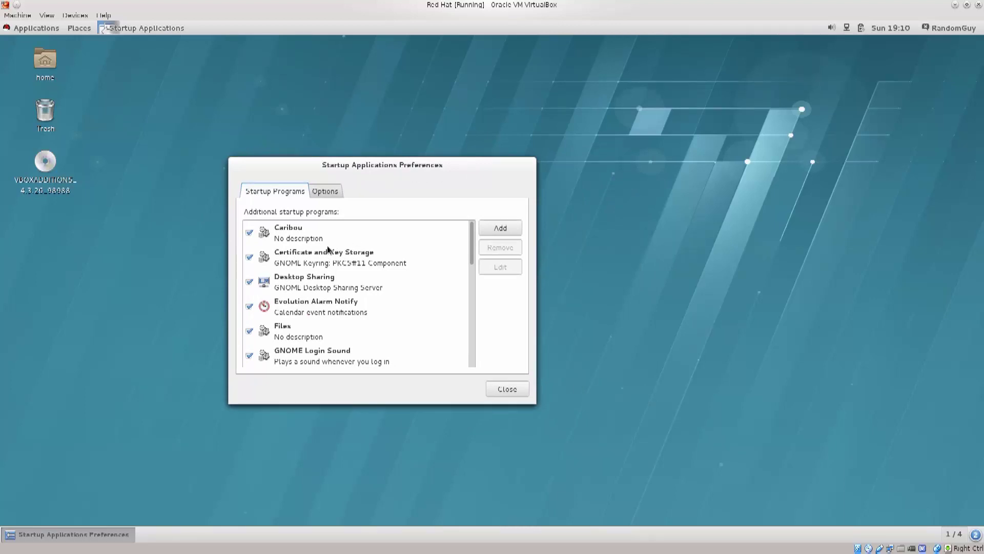
scroll(334, 248, down, 5)
scroll(336, 248, up, 5)
click(516, 229)
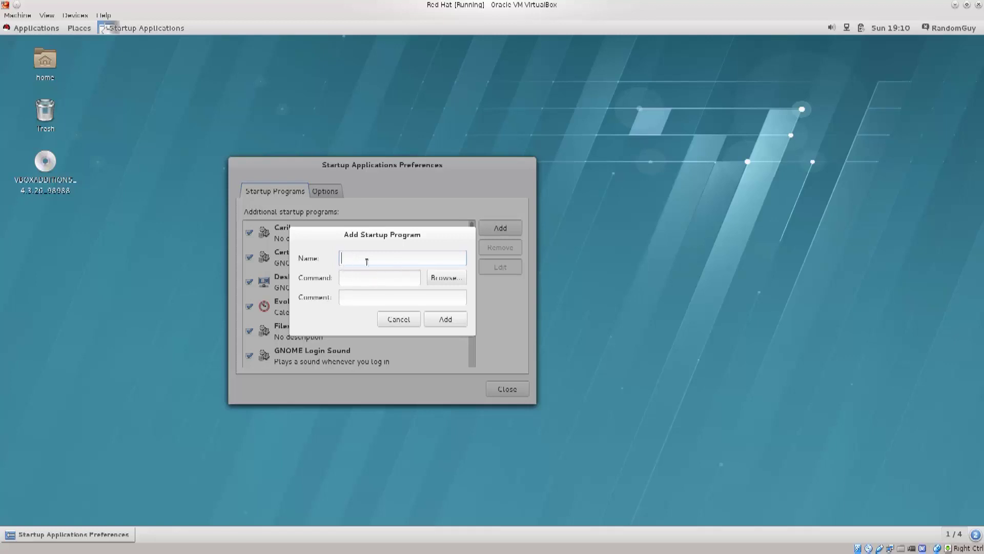
click(448, 279)
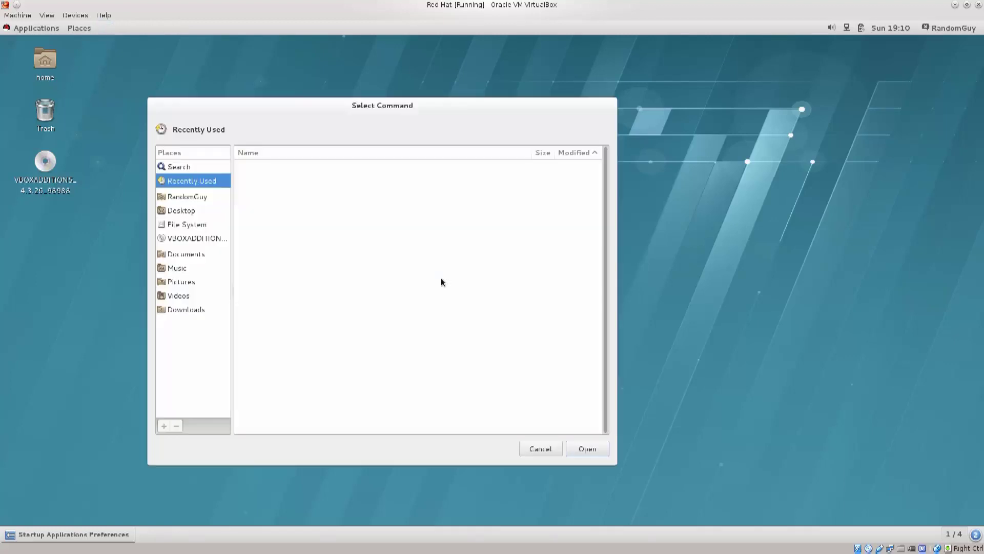
click(559, 450)
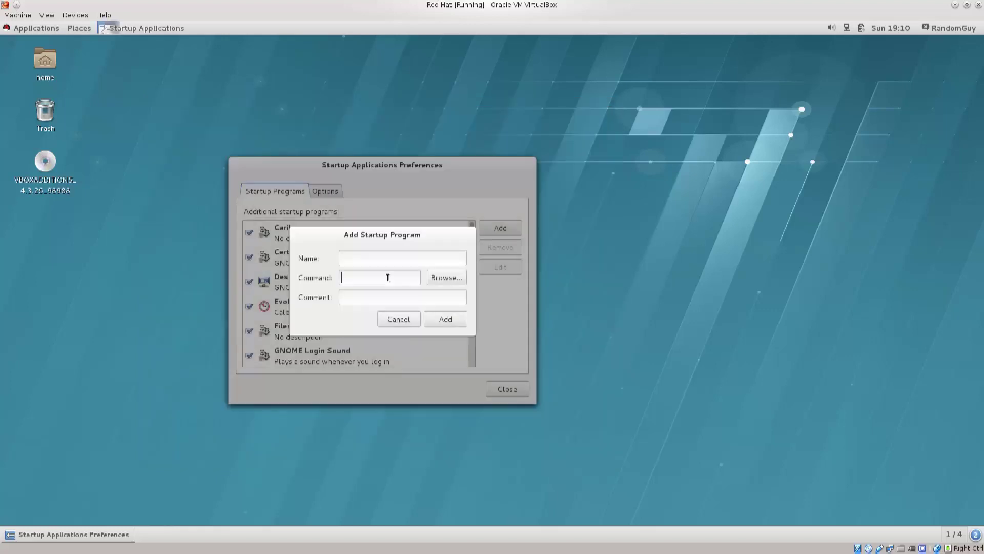
click(361, 297)
click(395, 320)
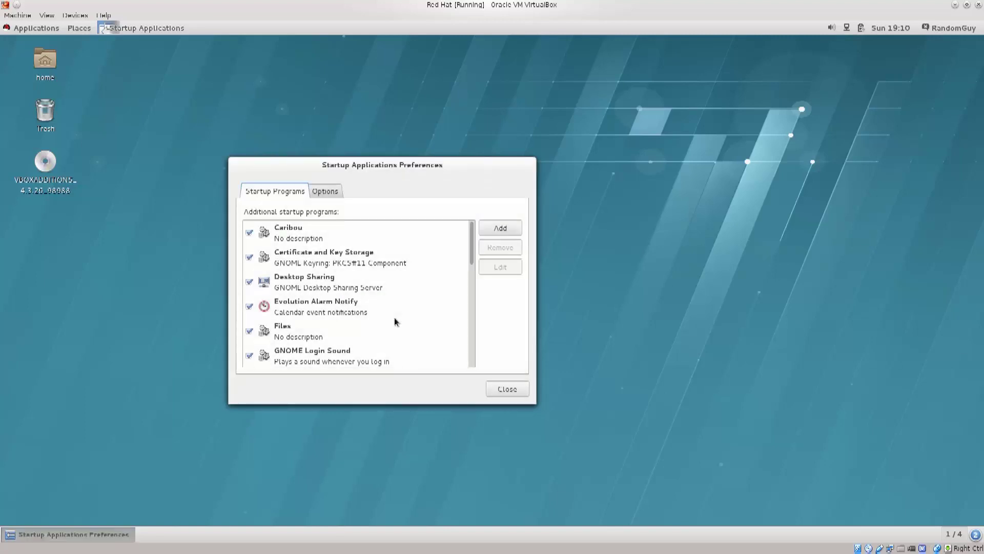
click(496, 390)
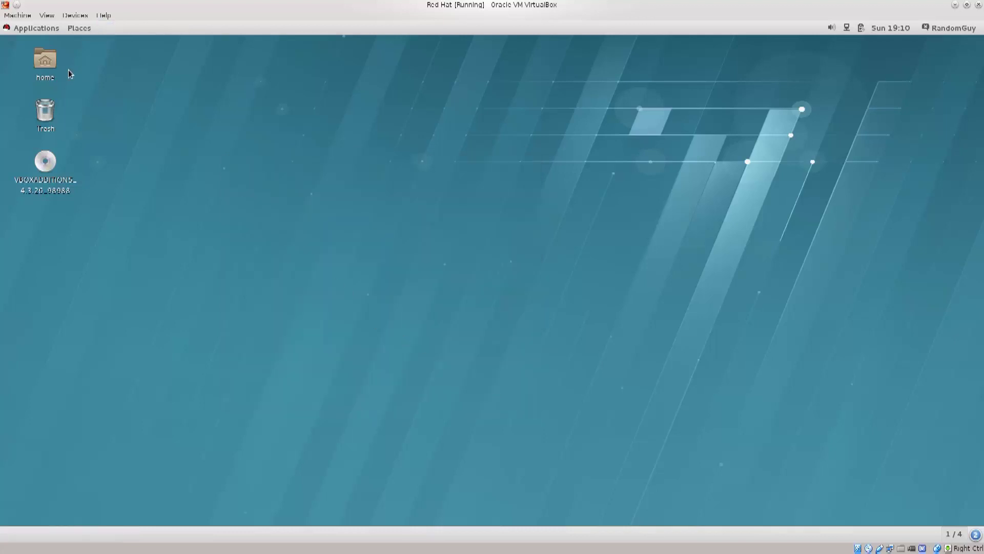
- Open the Applications menu on the top panel, showing Favorites
click(47, 29)
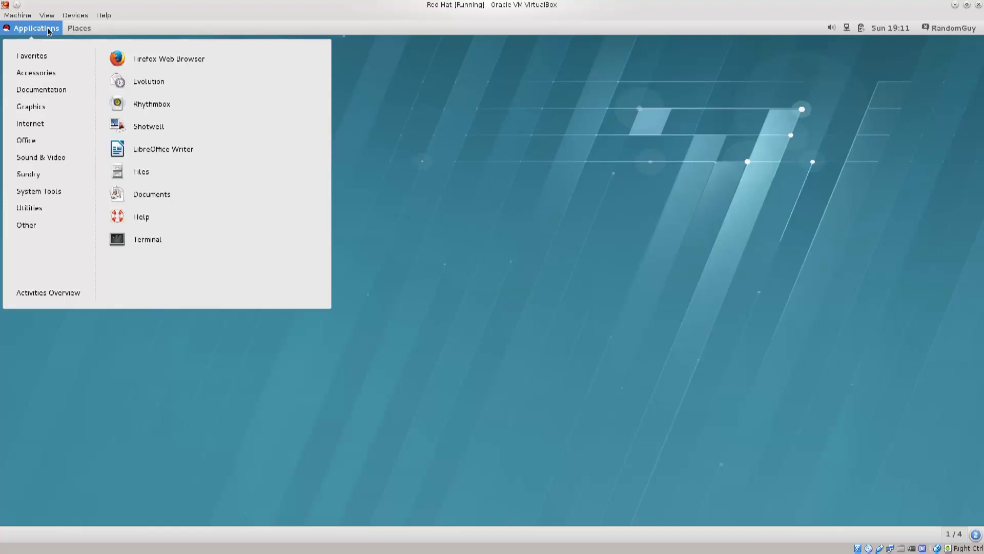
- Browse the System Tools, Other and Utilities categories and scroll the Utilities list
mouse_move(43, 191)
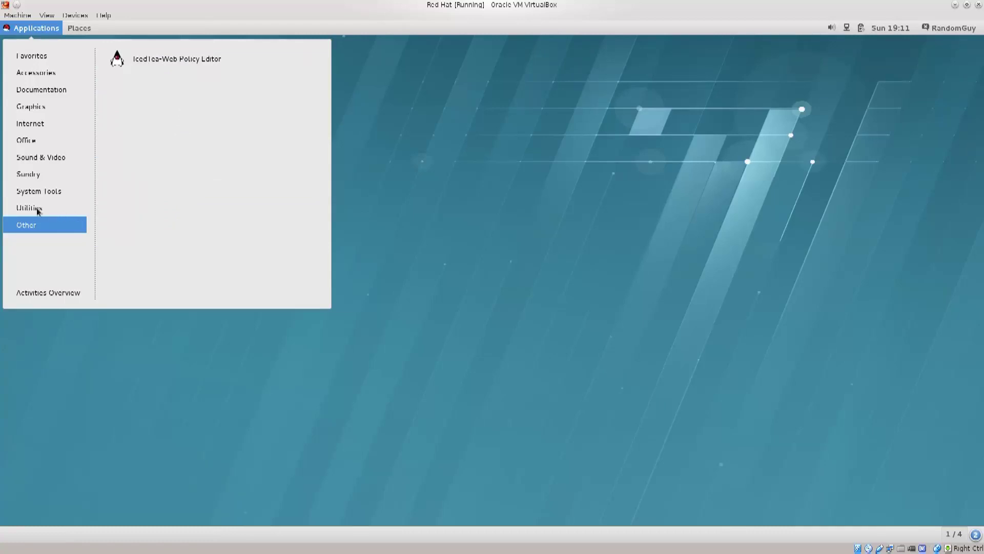
mouse_move(36, 210)
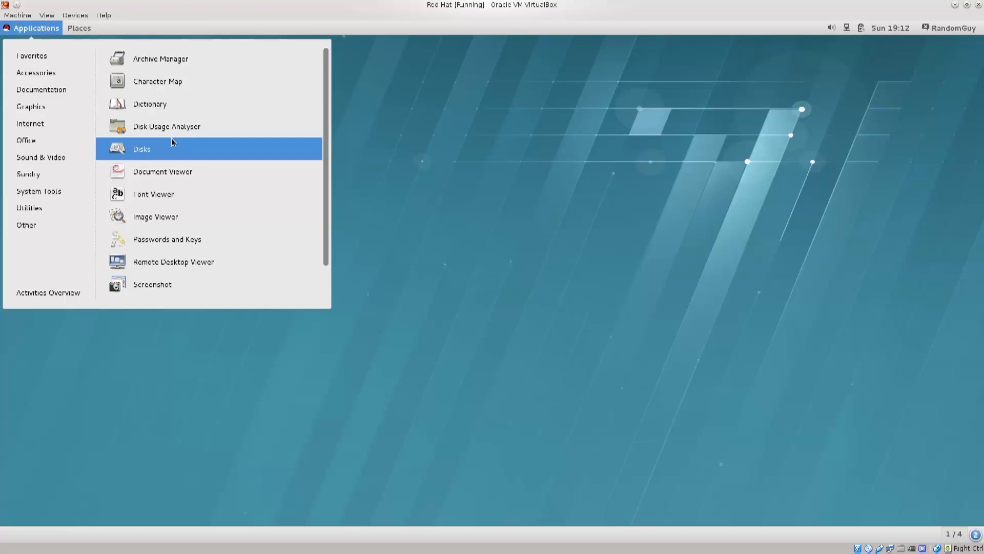
scroll(177, 223, down, 2)
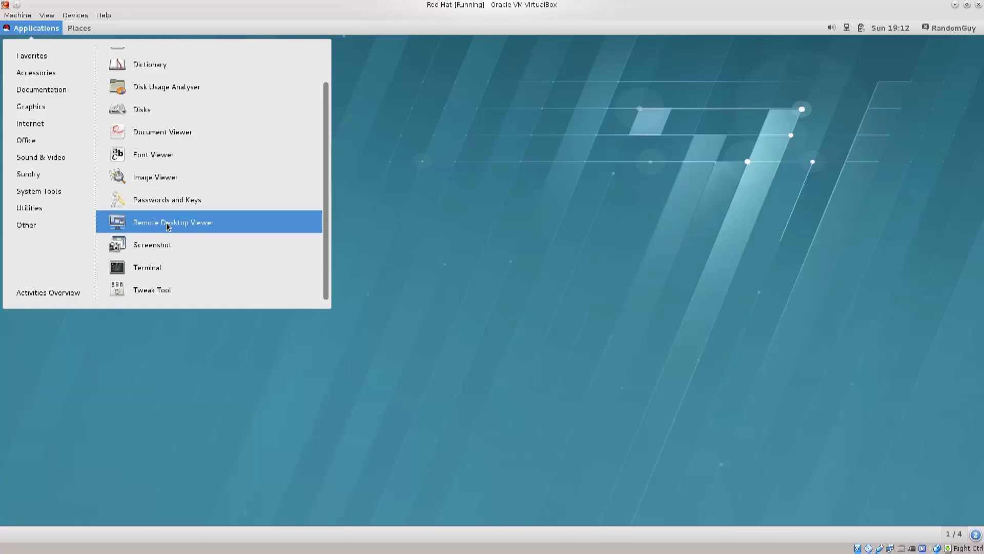
scroll(166, 223, up, 1)
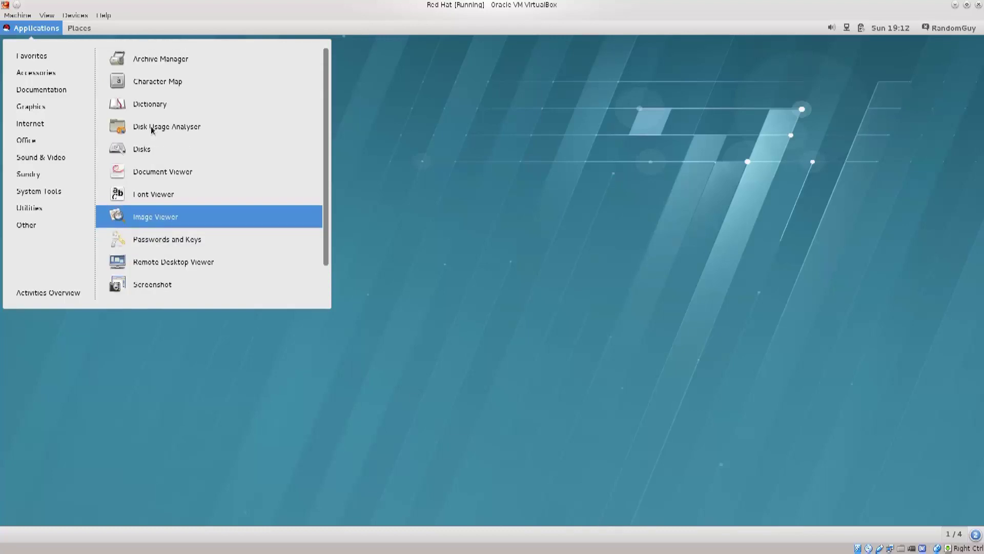
- Launch Disks and view the CD/DVD drive, 54 GB, 2.7 GB and 80 GB devices
click(131, 148)
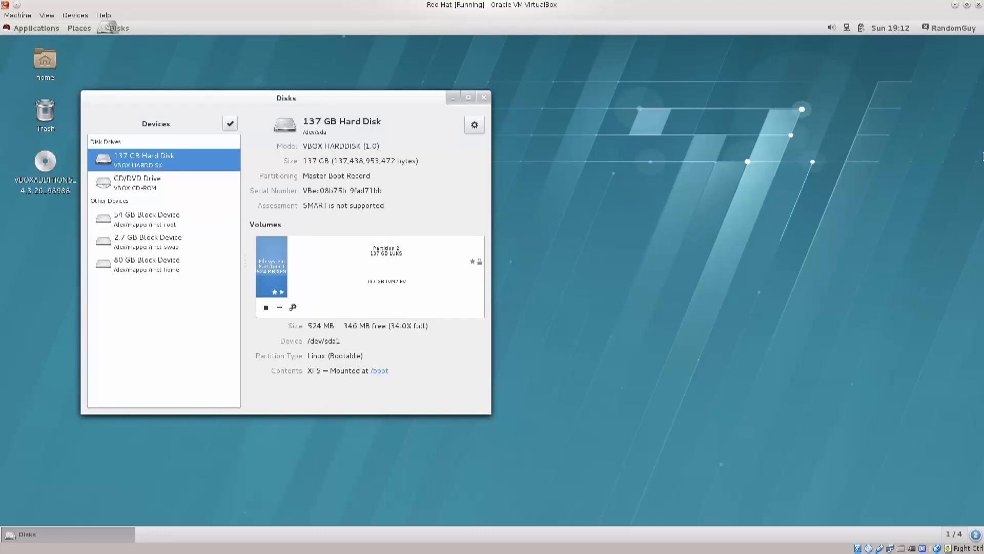
click(155, 187)
click(152, 219)
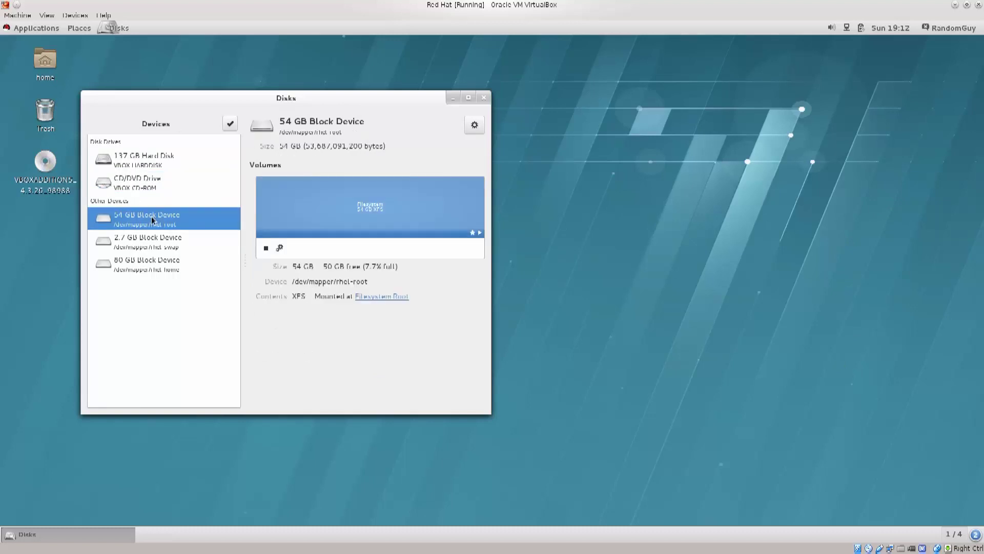
click(174, 246)
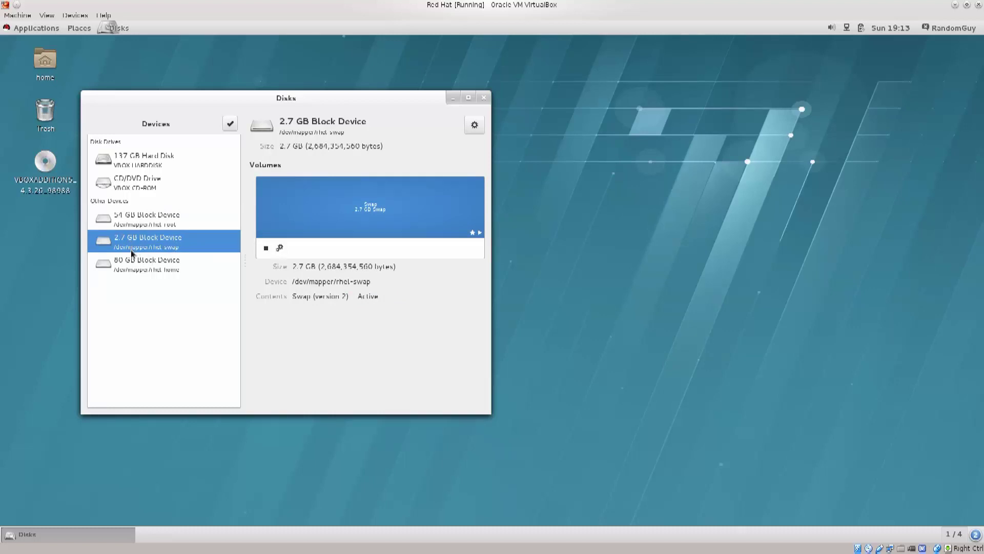
click(127, 267)
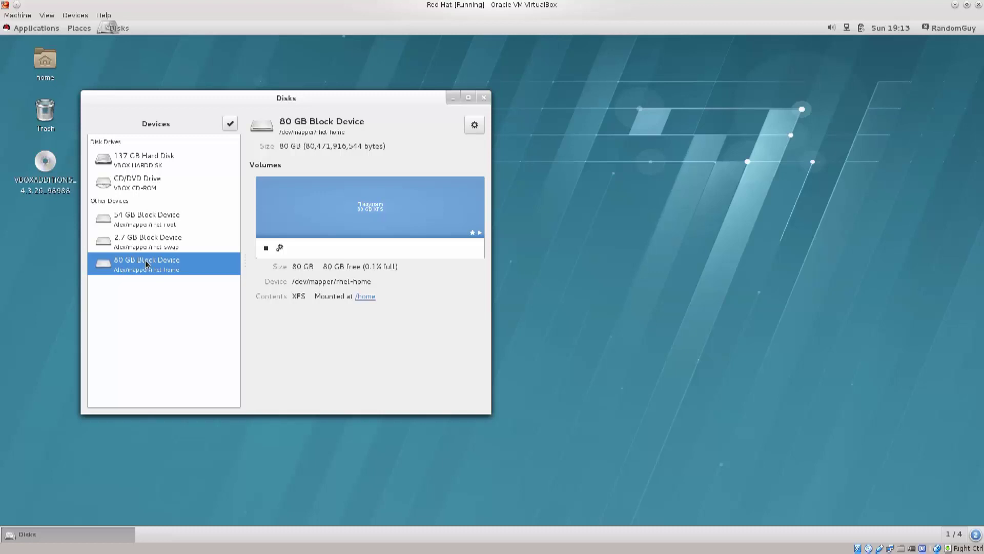
- Select the rhel-home, rhel-swap and rhel-root device names, then check the disk actions menu
drag(334, 281, 372, 282)
click(155, 240)
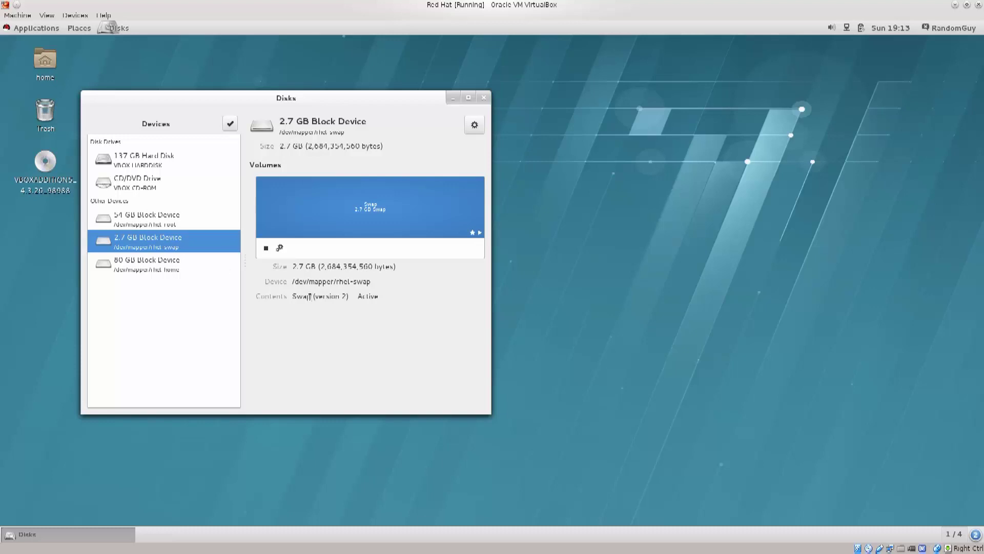
drag(336, 282, 383, 278)
click(138, 222)
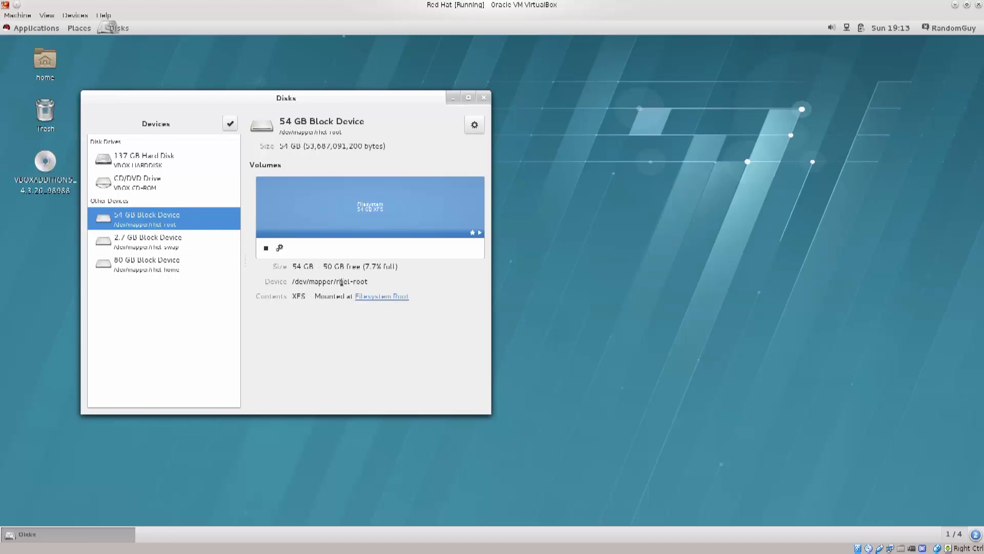
drag(336, 281, 371, 278)
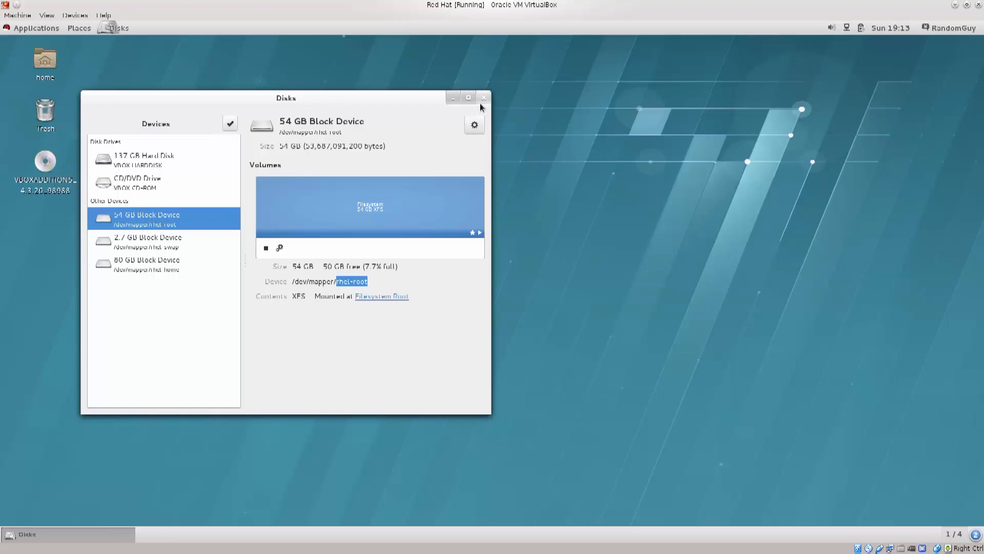
click(480, 131)
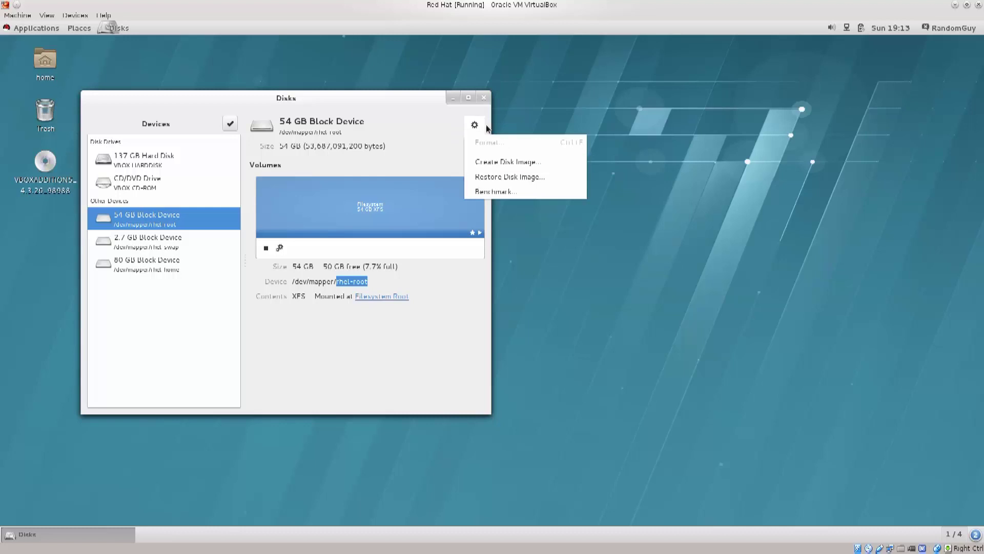
click(455, 118)
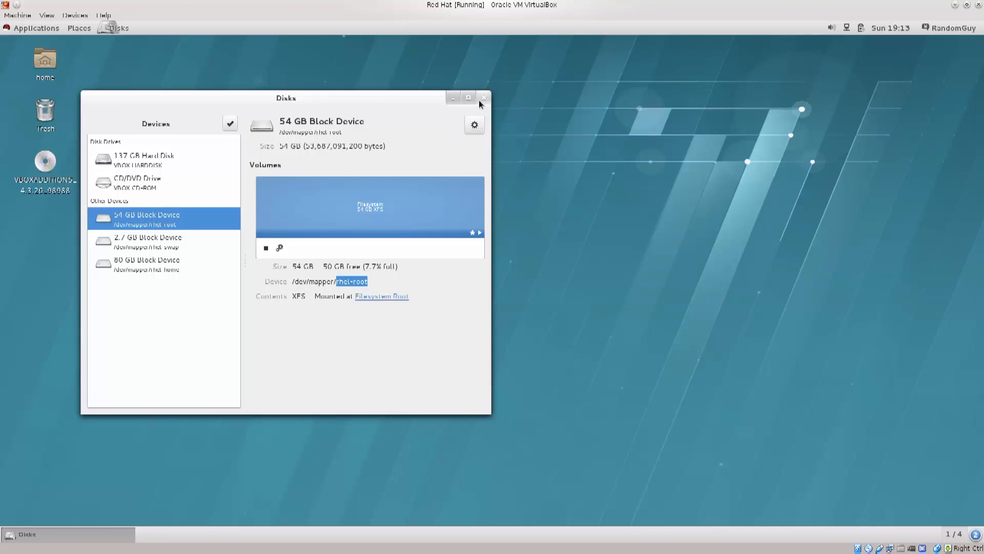
- Close Disks, scroll through the Applications > Utilities list, then open the Activities overview
click(484, 97)
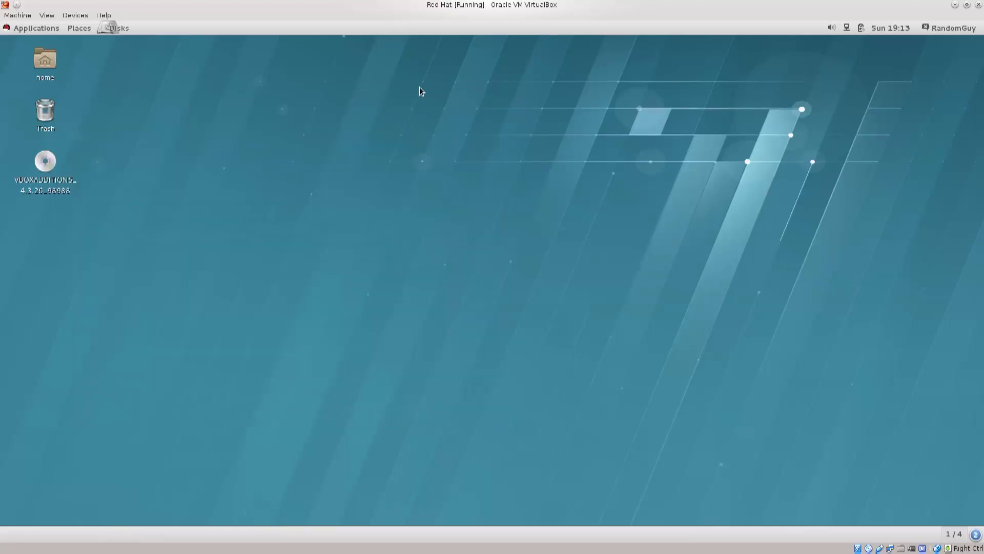
click(43, 28)
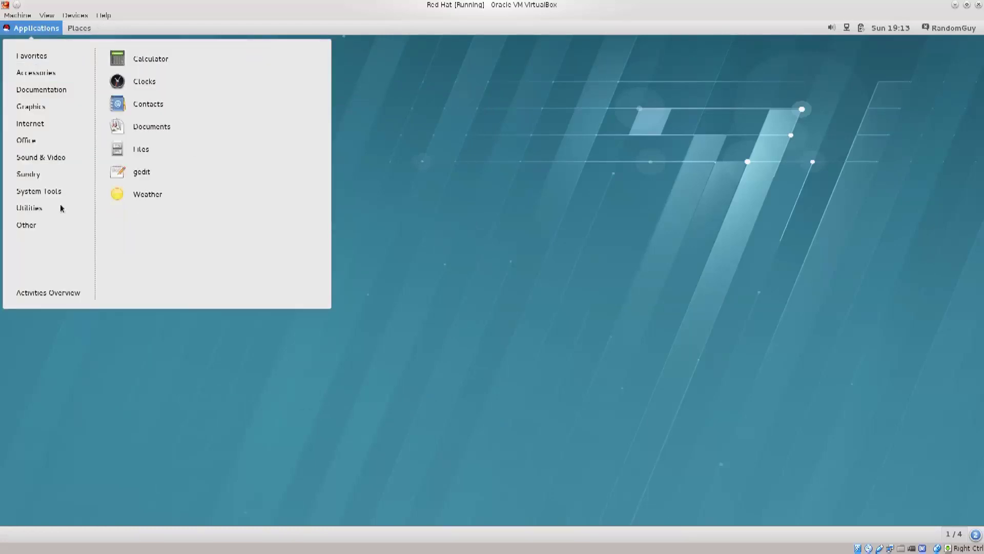
mouse_move(60, 205)
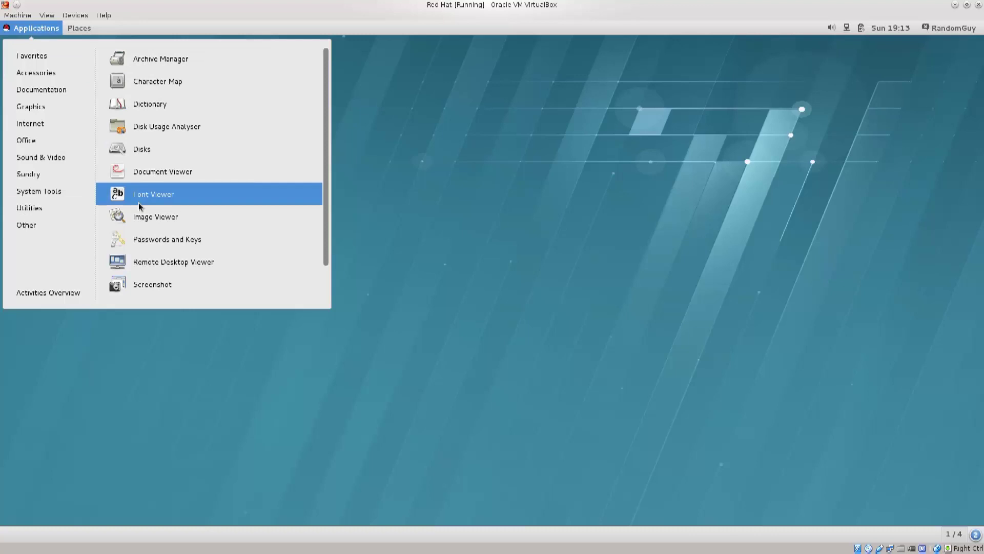
scroll(139, 205, down, 2)
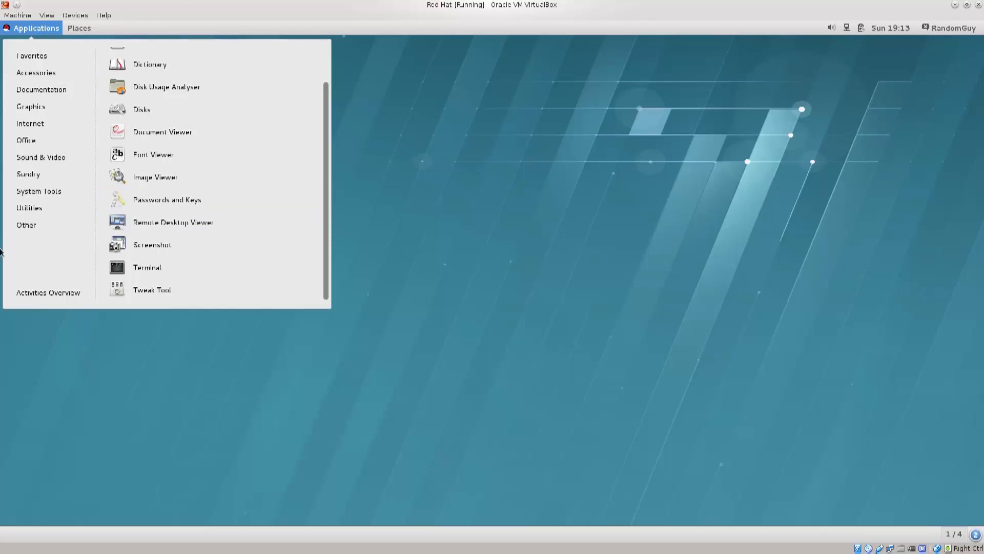
mouse_move(36, 223)
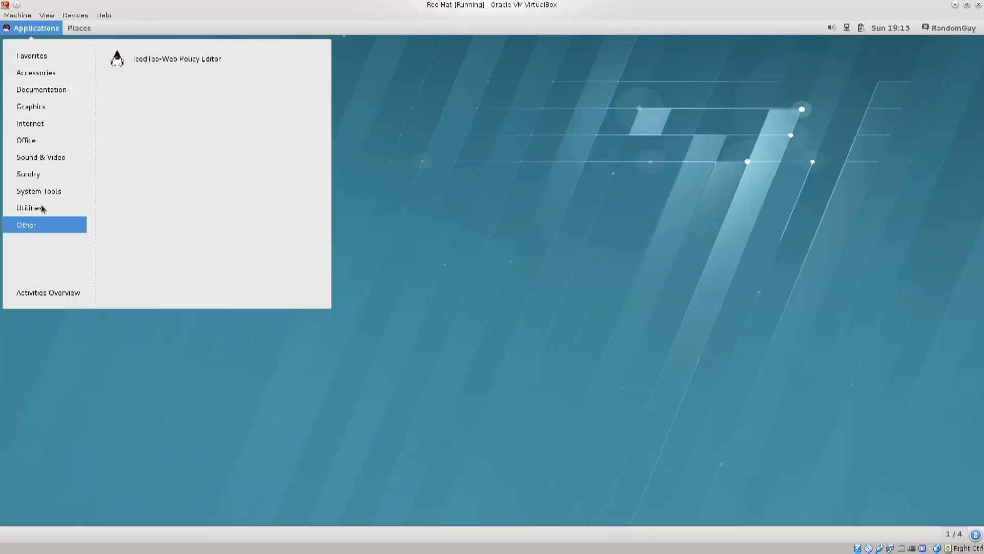
mouse_move(41, 206)
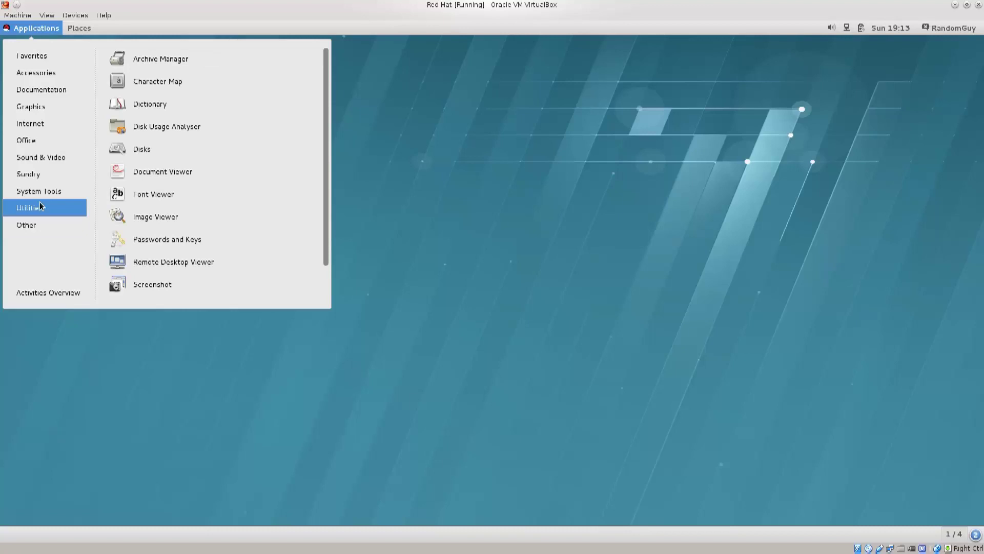
scroll(159, 216, down, 2)
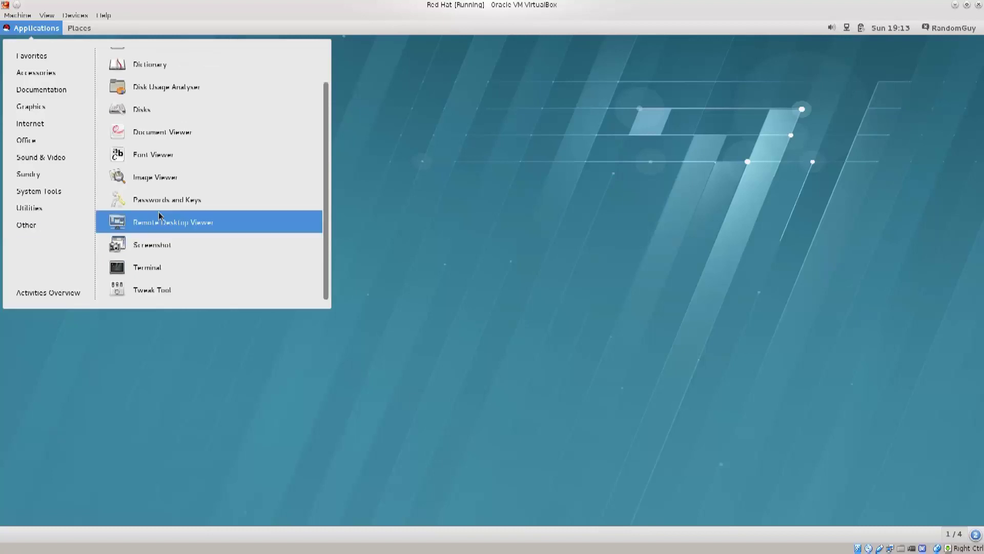
click(33, 293)
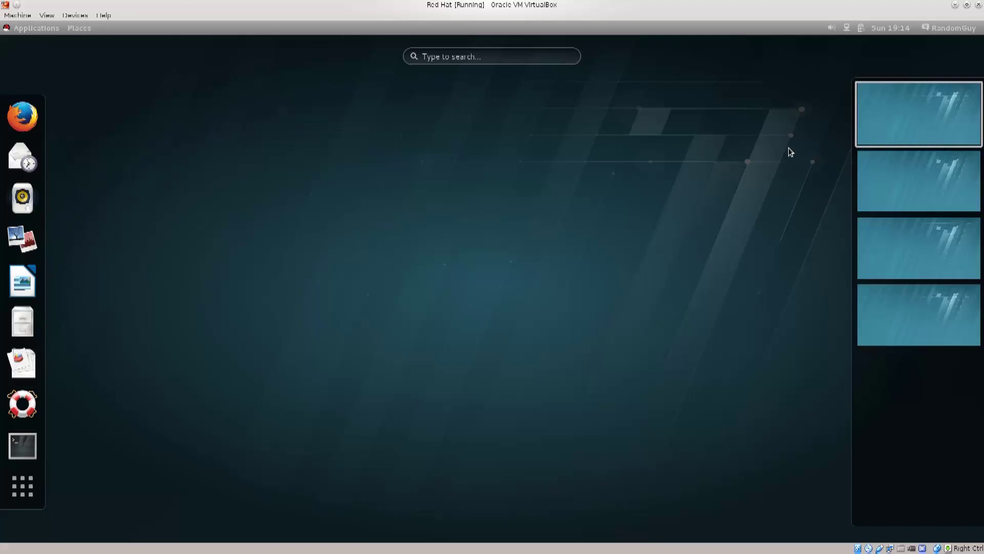
click(529, 61)
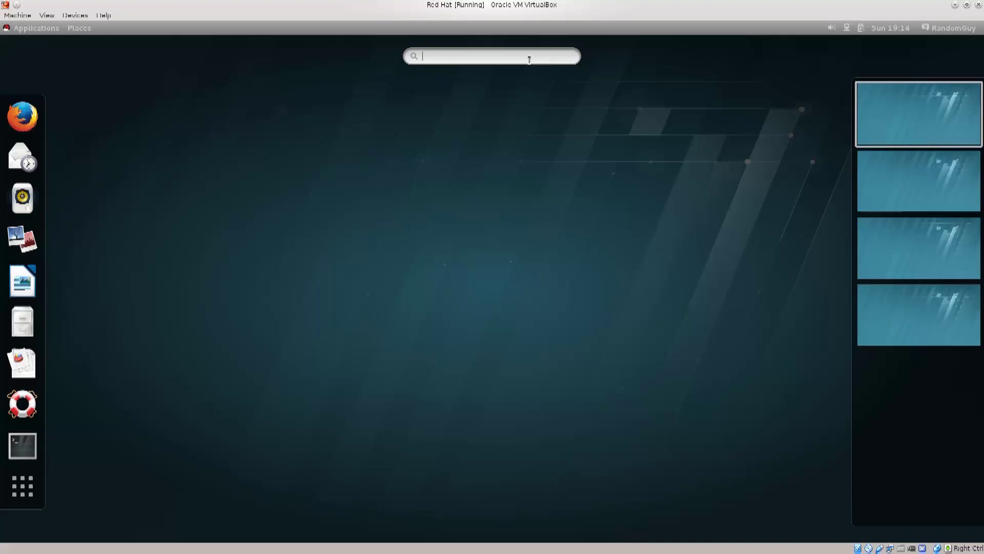
text(termin)
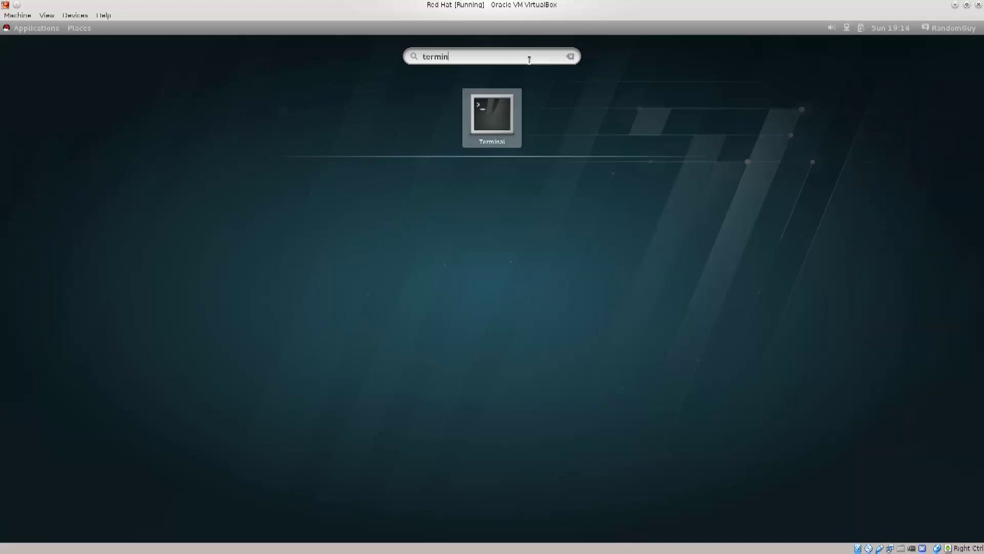
key(BackSpace)
key(BackSpace)
key(BackSpace)
key(BackSpace)
key(BackSpace)
key(BackSpace)
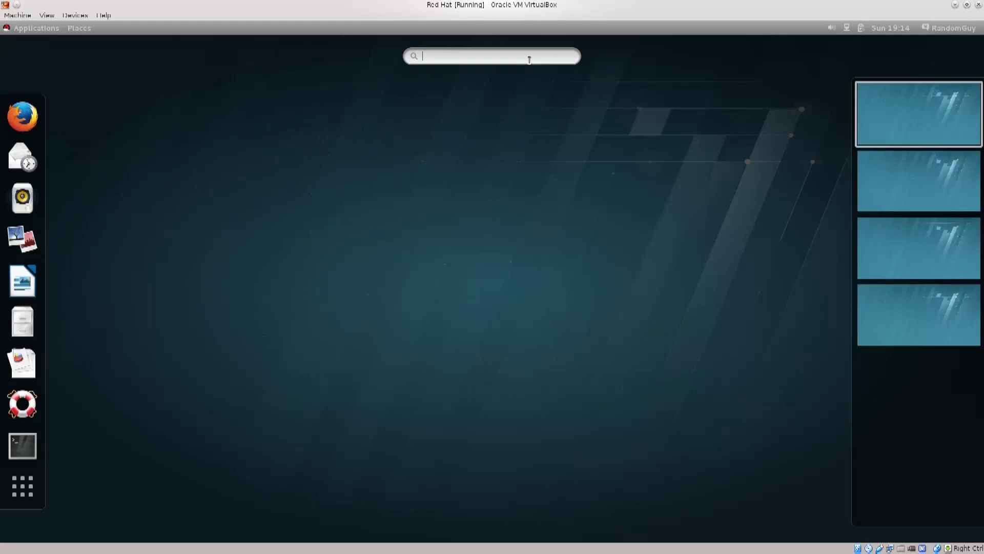
text(bareso)
text(b)
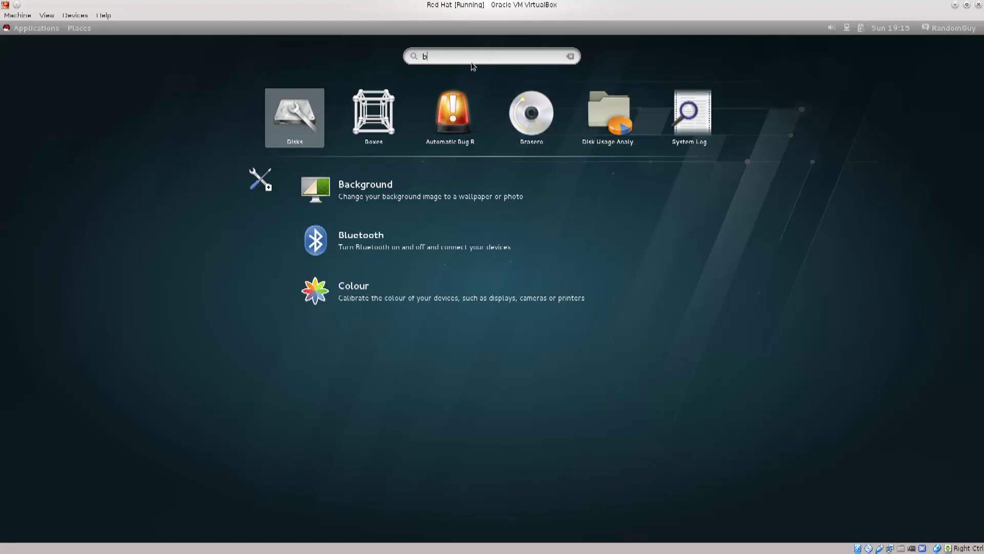
key(BackSpace)
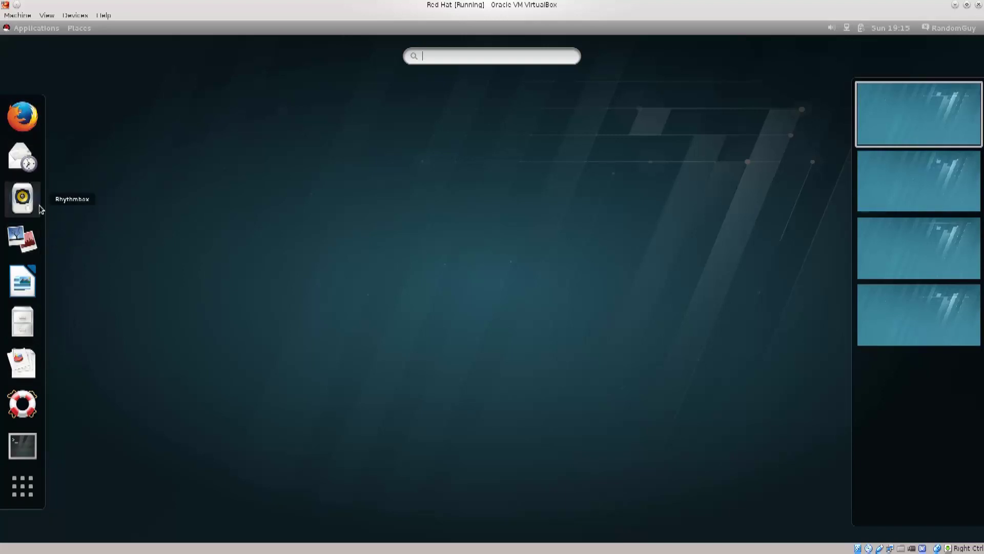
- Show the application grid set to All and scroll through apps like Boxes and Calculator
click(31, 491)
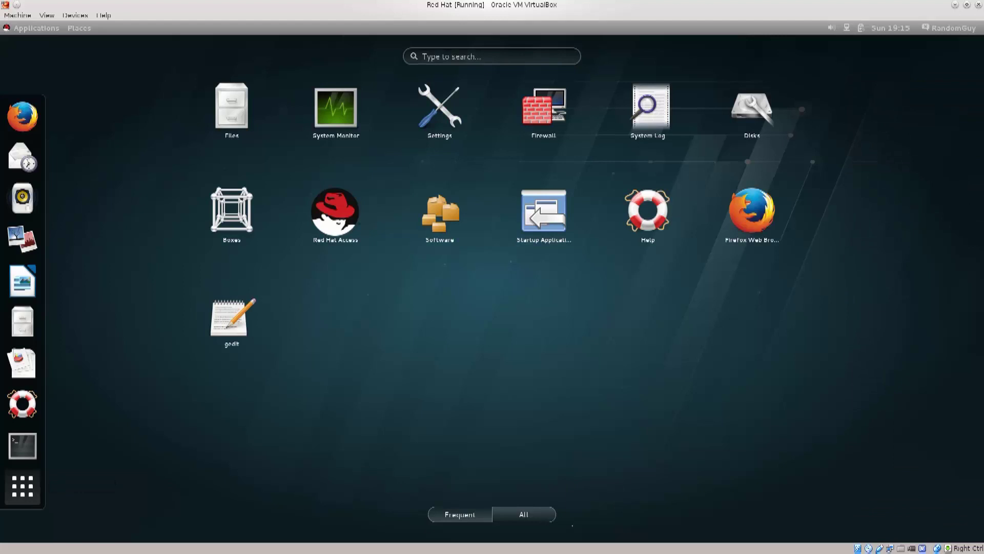
click(510, 517)
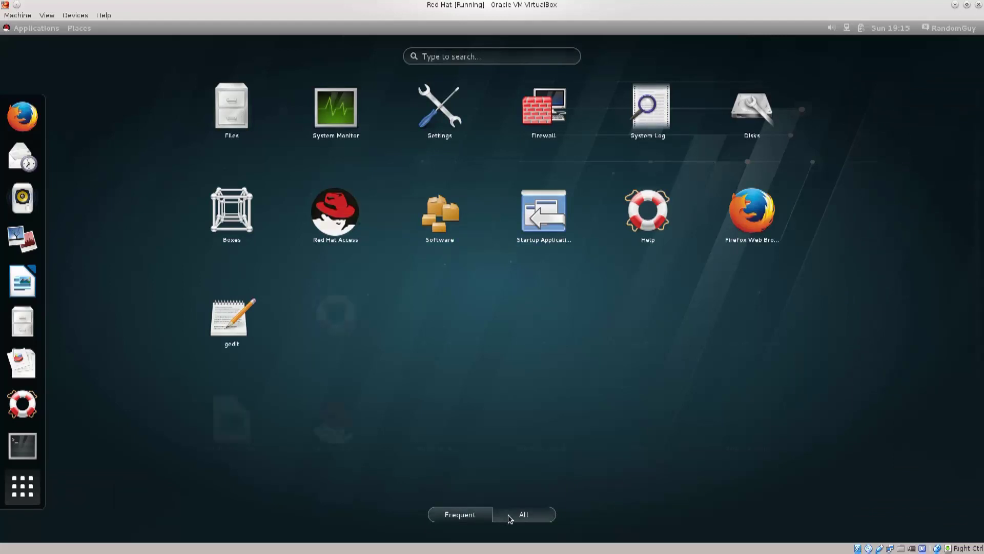
scroll(833, 327, down, 3)
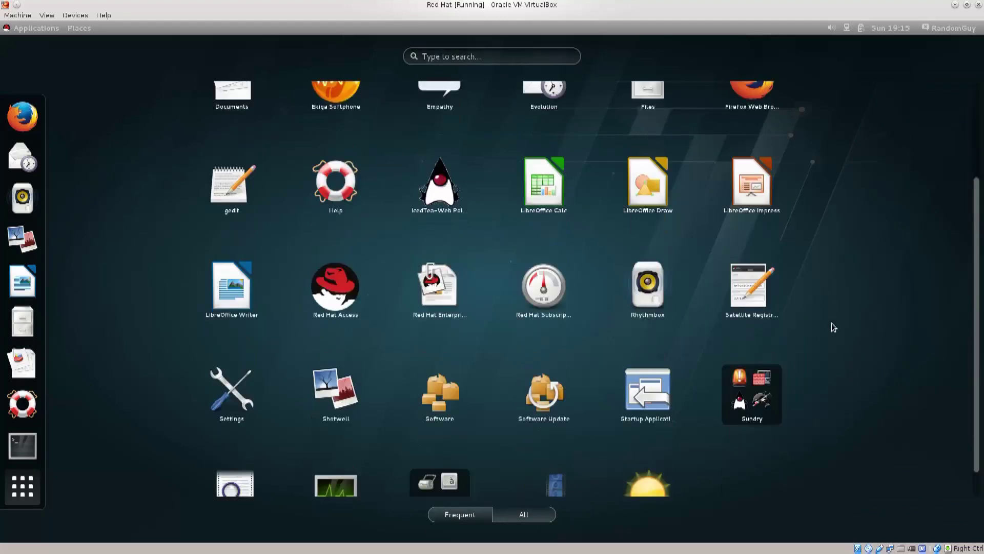
scroll(834, 327, up, 3)
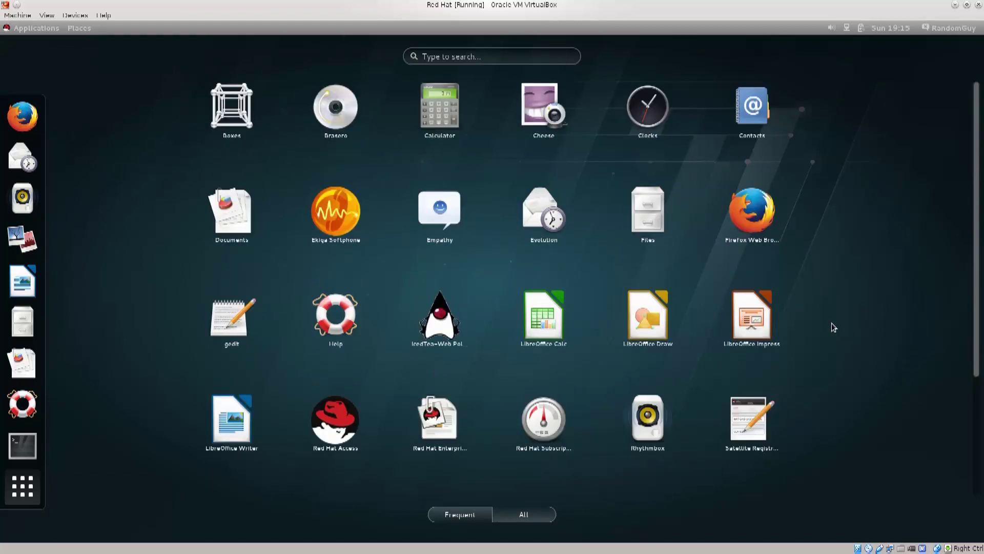
scroll(834, 328, down, 3)
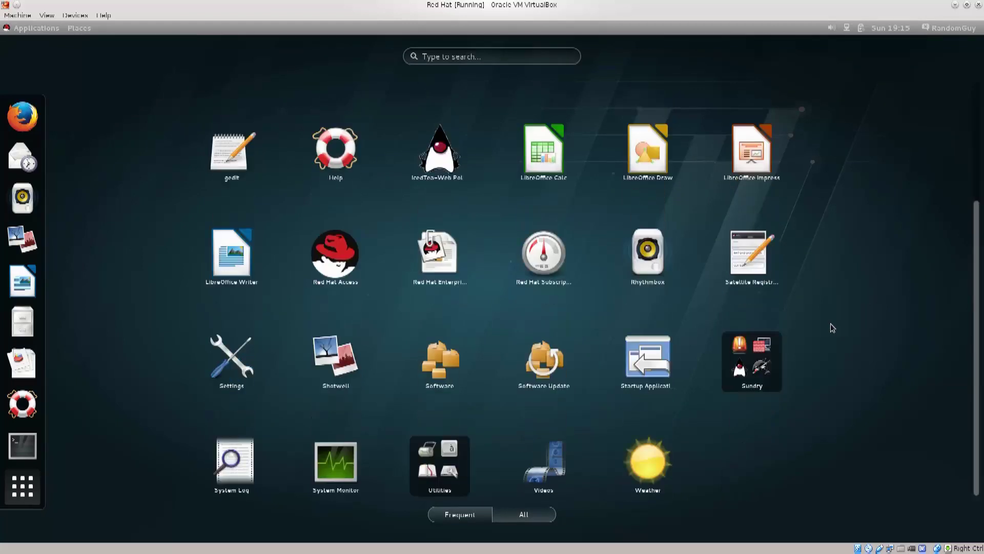
scroll(832, 329, up, 3)
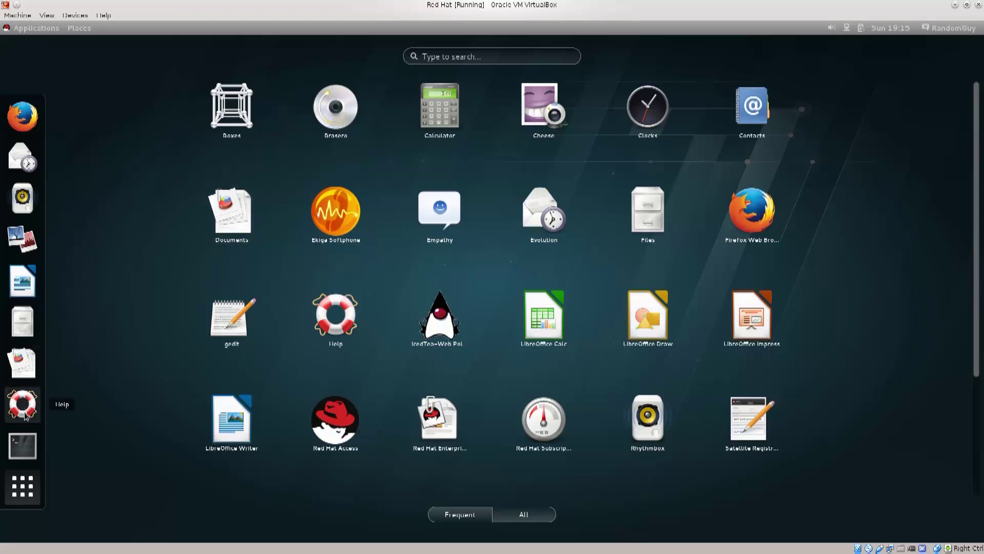
- Launch Terminal from the dash and move its window toward the desktop centre
click(22, 445)
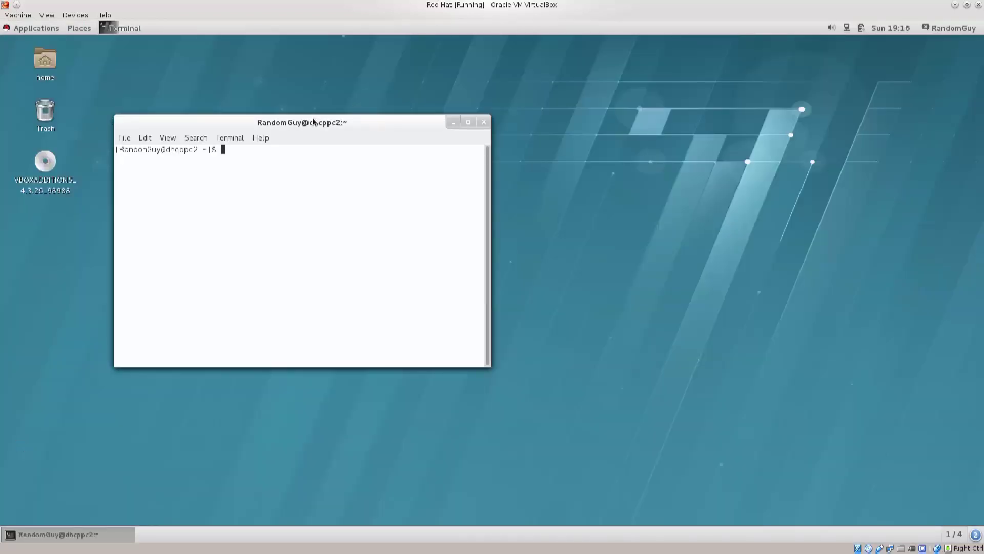
drag(305, 122, 483, 150)
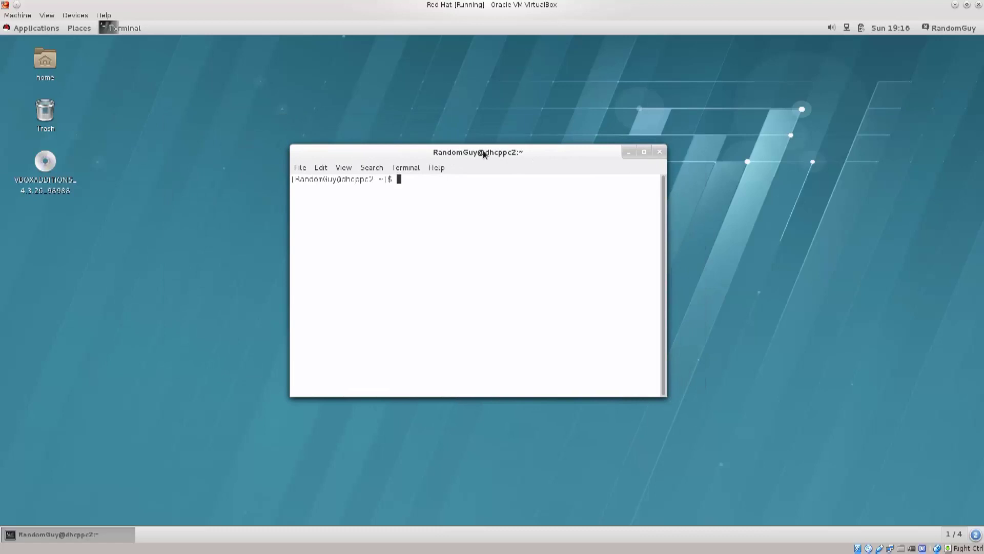